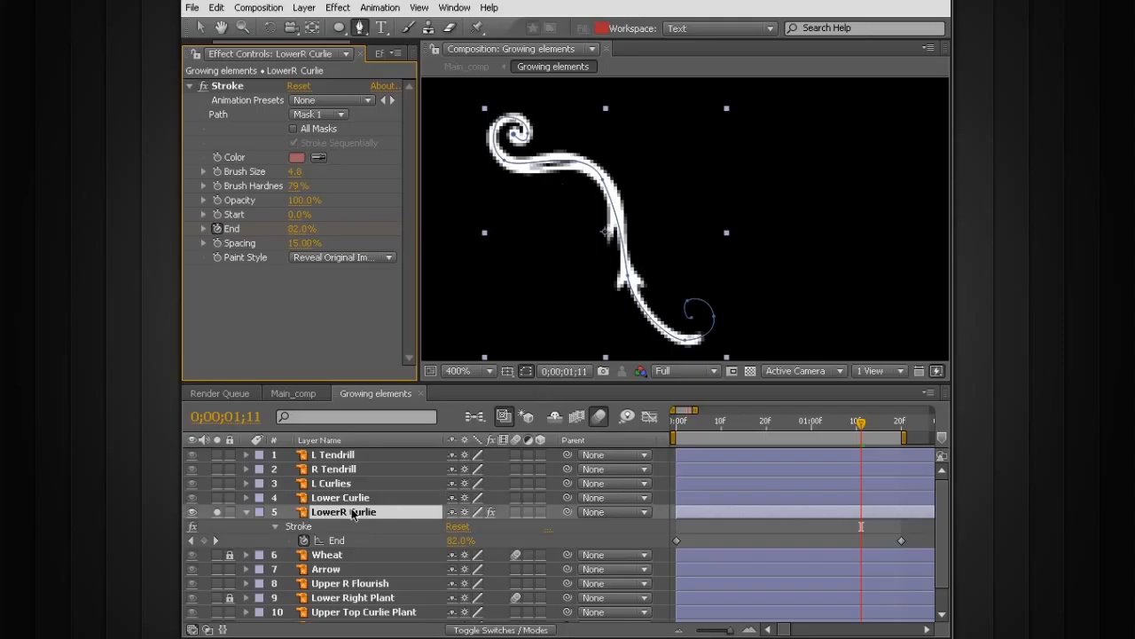
# Step: Pre-compose the LowerR Curlie layer as "LowerR Curlie Grow", moving all attributes into the new composition
pyautogui.hotkey('ctrl', 'shift', 'c')
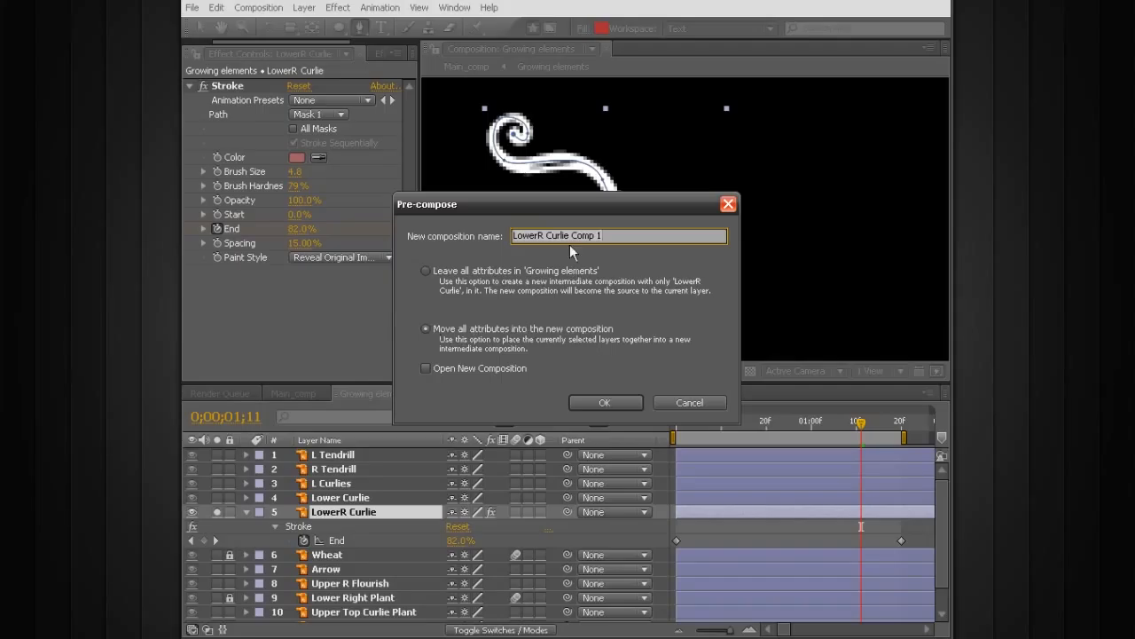
pyautogui.press('BackSpace')
pyautogui.press('BackSpace')
pyautogui.press('BackSpace')
pyautogui.press('BackSpace')
pyautogui.press('BackSpace')
pyautogui.press('BackSpace')
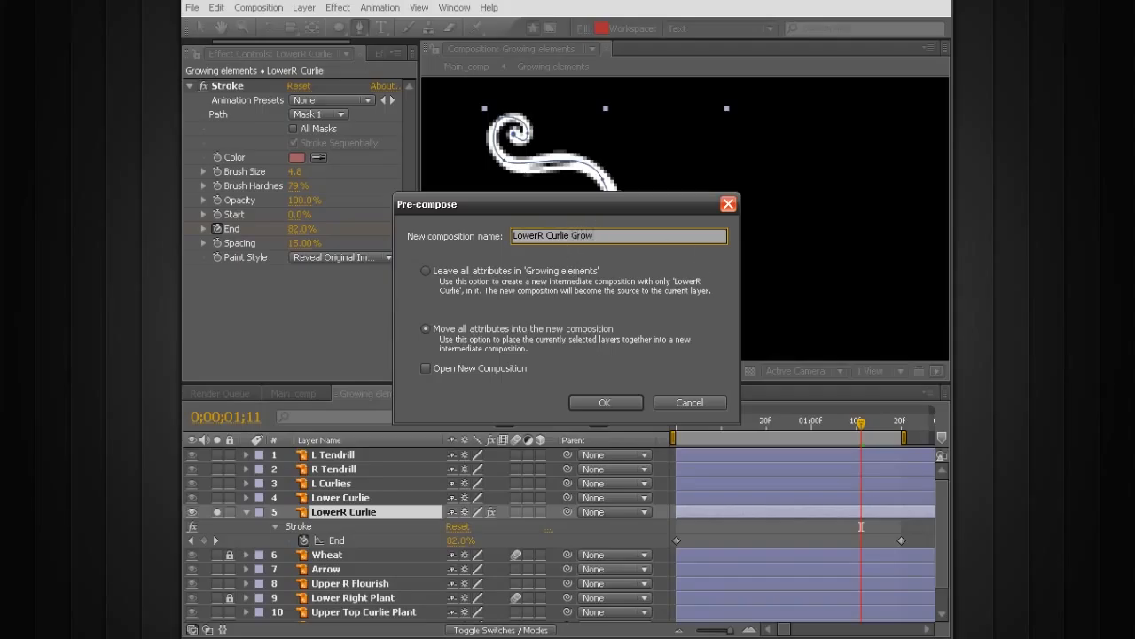
pyautogui.click(609, 401)
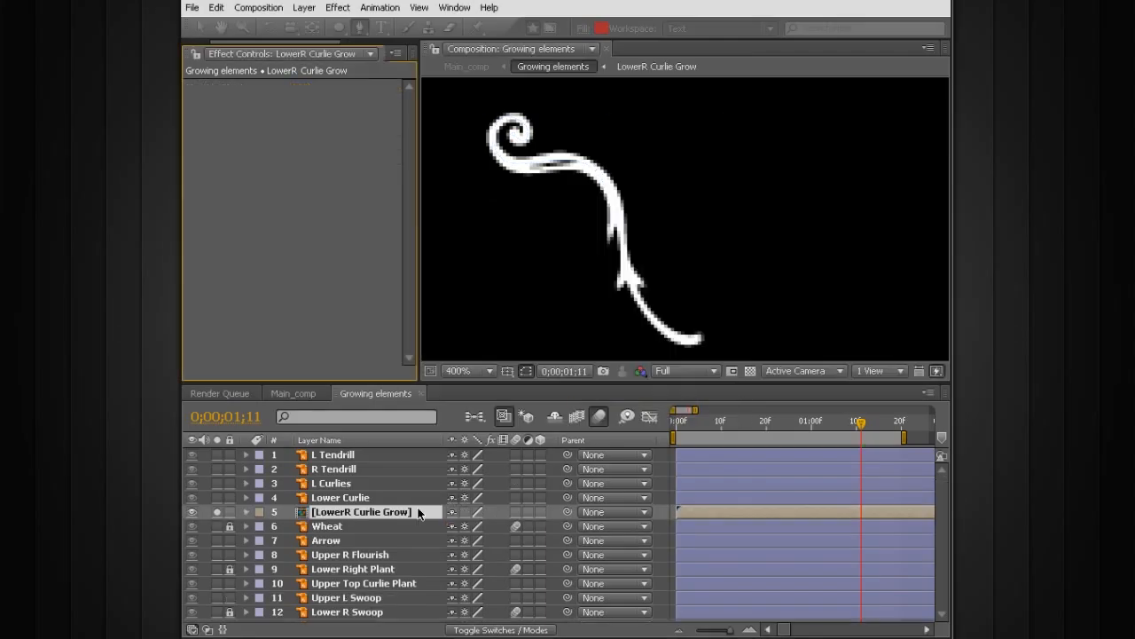
# Step: Open the LowerR Curlie Grow composition with its layer selected and enlarge the viewer area
pyautogui.doubleClick(356, 513)
pyautogui.click(322, 453)
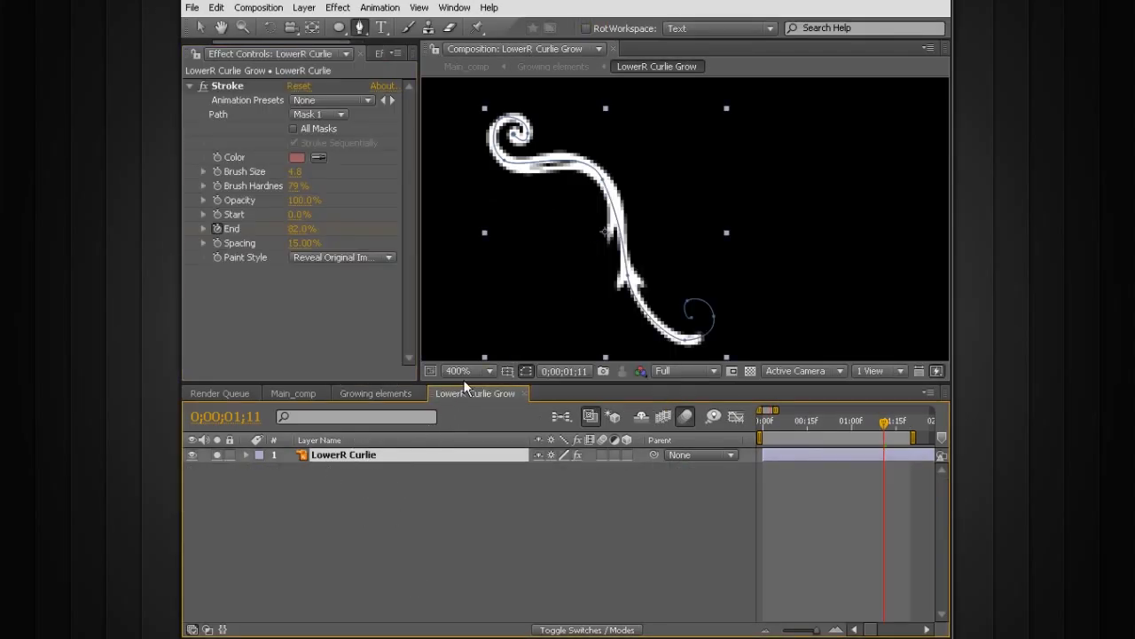
pyautogui.moveTo(468, 387); pyautogui.dragTo(459, 486)
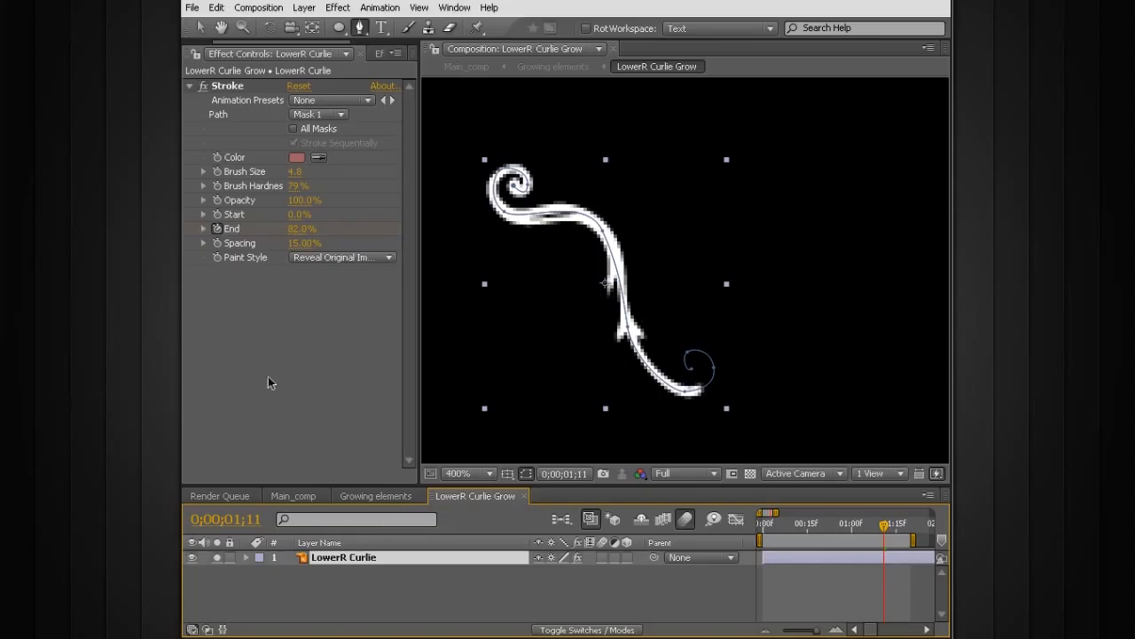
# Step: Disable the Stroke effect temporarily and draw a second mask path with the Pen tool from the main stem along the left inner curl
pyautogui.click(204, 86)
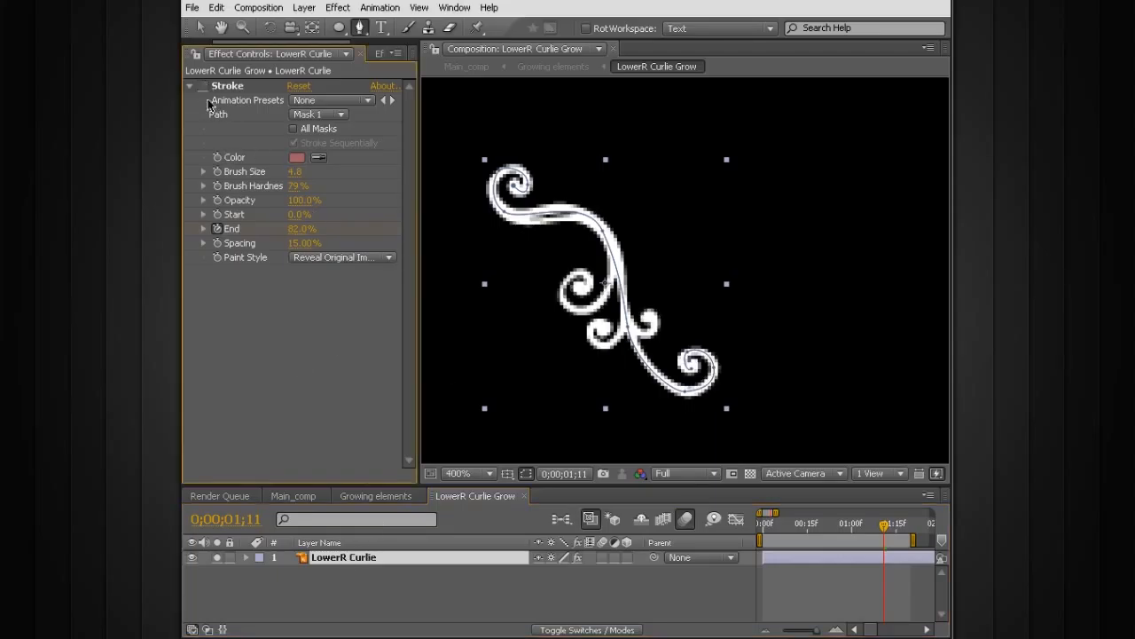
pyautogui.click(612, 269)
pyautogui.moveTo(583, 310); pyautogui.dragTo(560, 312)
pyautogui.moveTo(564, 284); pyautogui.dragTo(576, 272)
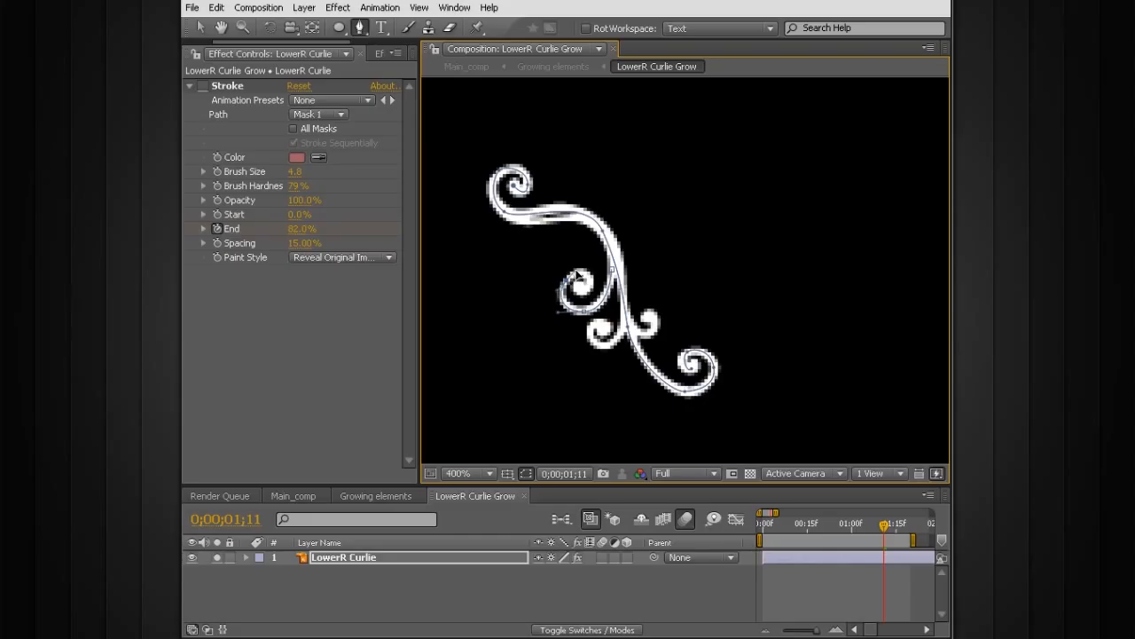
pyautogui.click(583, 293)
pyautogui.click(581, 288)
pyautogui.scroll(1, 581, 297)
pyautogui.moveTo(668, 246); pyautogui.dragTo(665, 254)
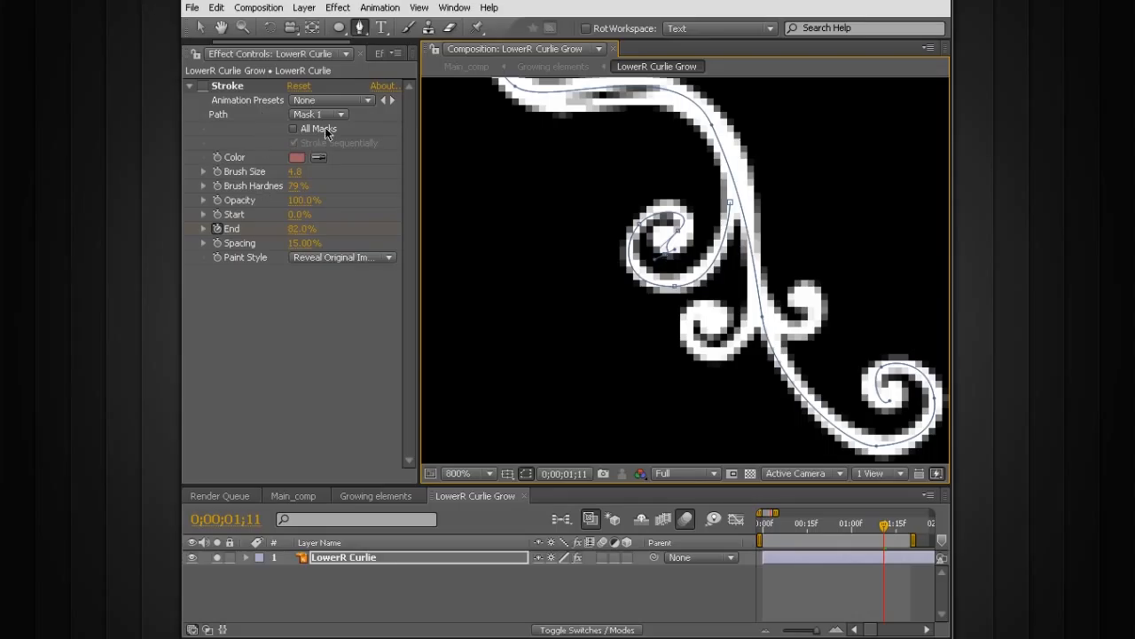
# Step: Turn on All Masks for the Stroke effect and reveal the layer's End keyframes from the first frame
pyautogui.click(295, 128)
pyautogui.scroll(-2, 544, 386)
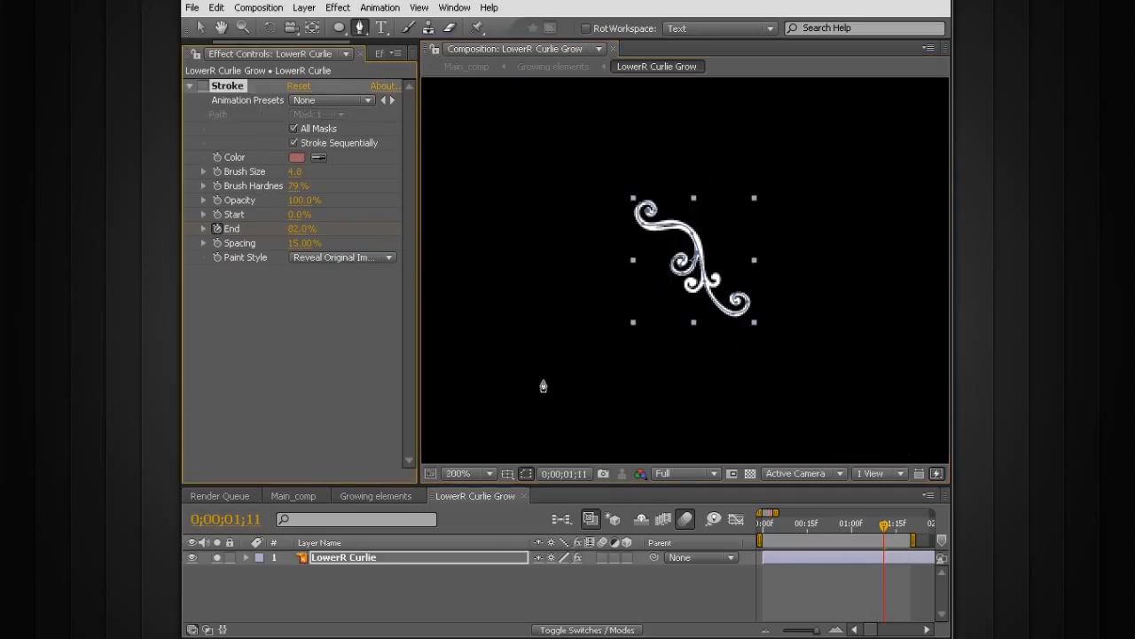
pyautogui.press('u')
pyautogui.click(838, 585)
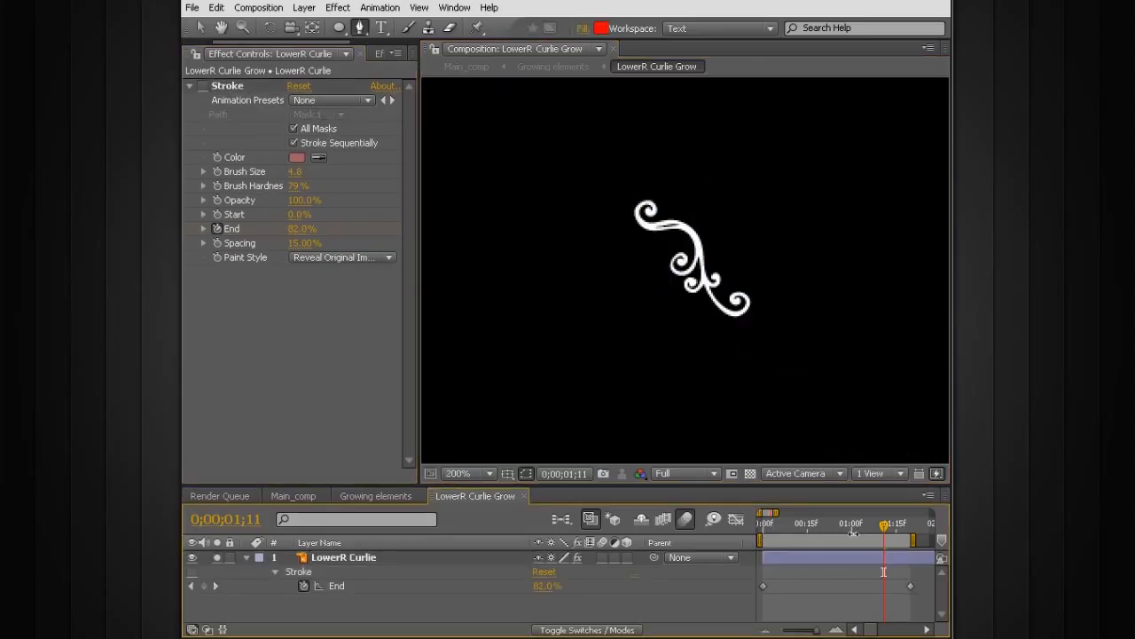
pyautogui.press('Home')
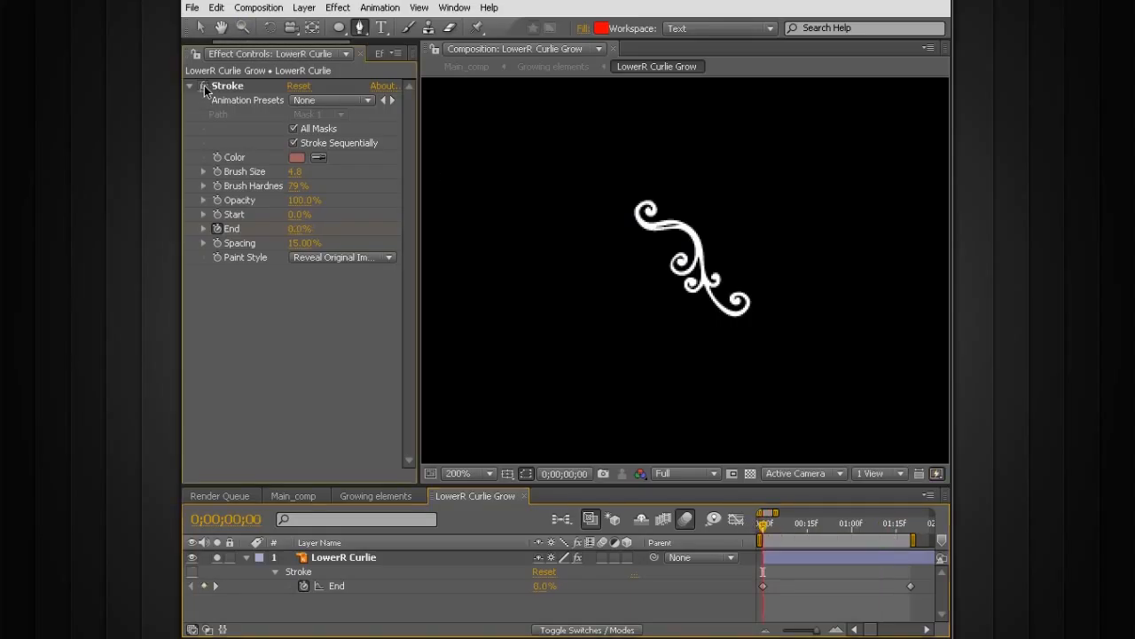
# Step: Preview the sequential stroke with the effect enabled and find the frame where the stem passes the left curl
pyautogui.moveTo(764, 530); pyautogui.dragTo(800, 527)
pyautogui.press('space')
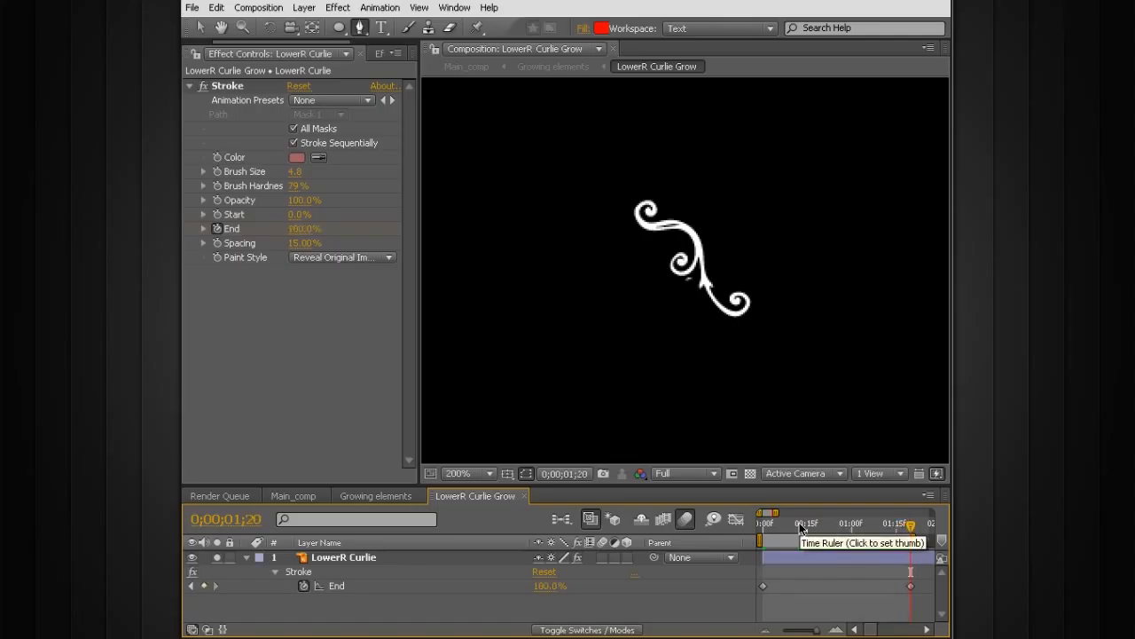
pyautogui.moveTo(800, 523); pyautogui.dragTo(824, 529)
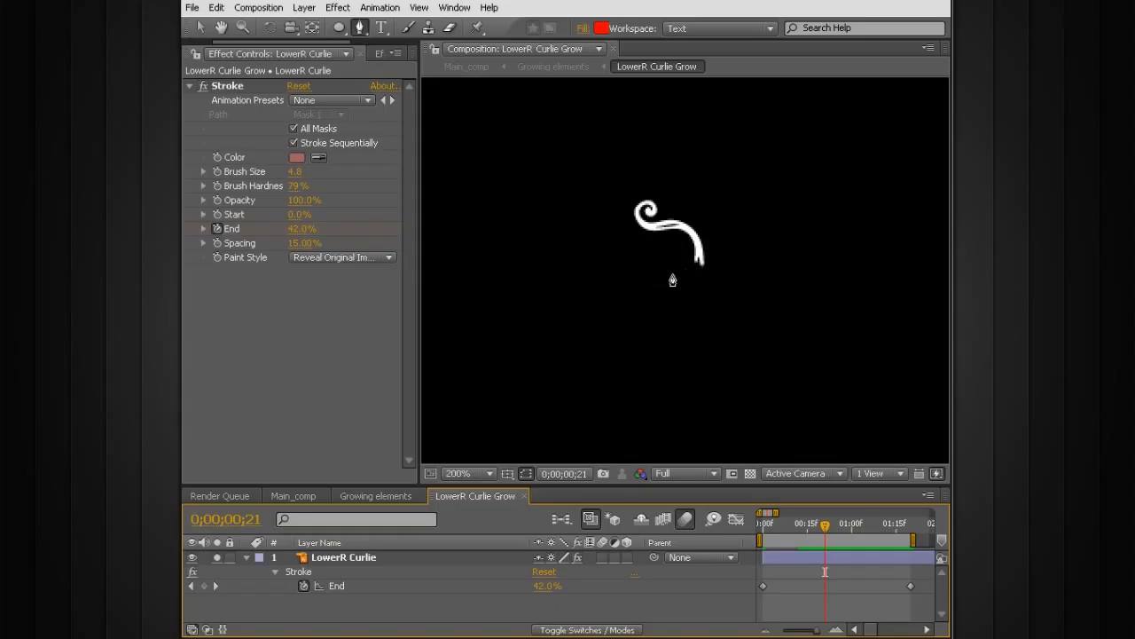
pyautogui.moveTo(830, 530)
pyautogui.mouseDown()
pyautogui.moveTo(784, 529)
pyautogui.moveTo(844, 526)
pyautogui.mouseUp()
pyautogui.click(839, 572)
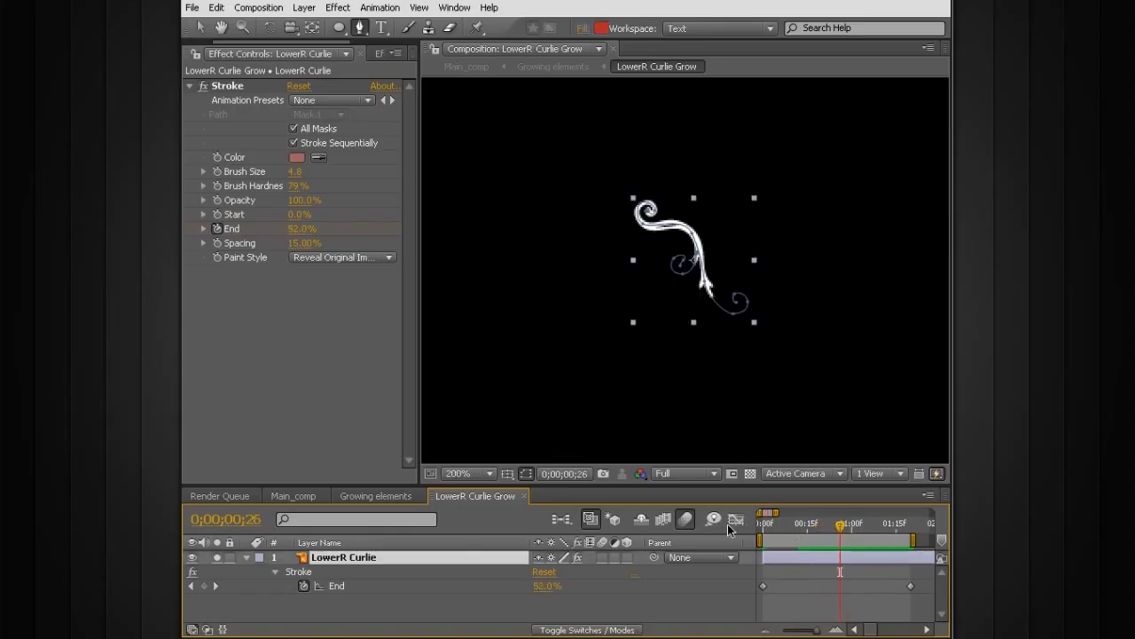
# Step: Duplicate the LowerR Curlie layer and rename the original main_limb
pyautogui.hotkey('ctrl', 'd')
pyautogui.click(381, 572)
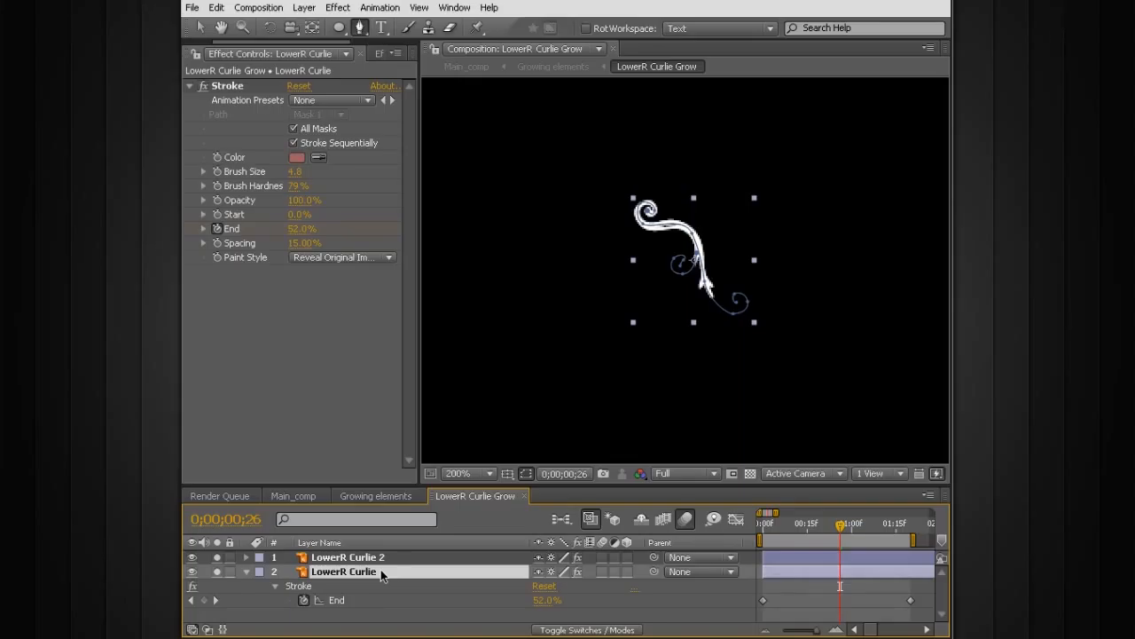
pyautogui.press('Return')
pyautogui.write('main')
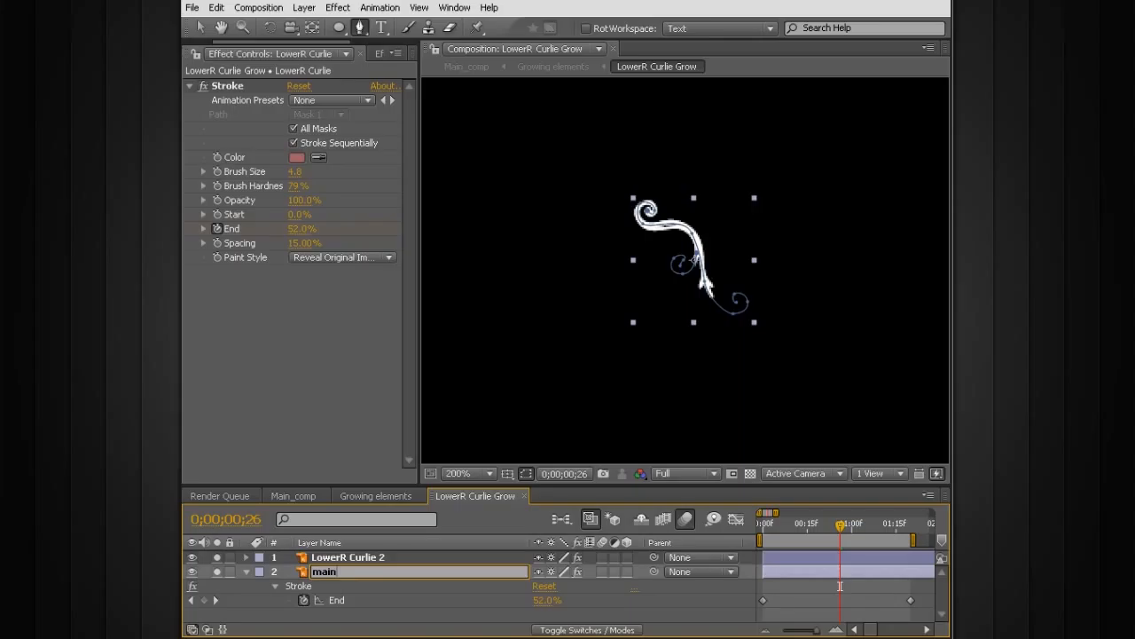
pyautogui.press('Return')
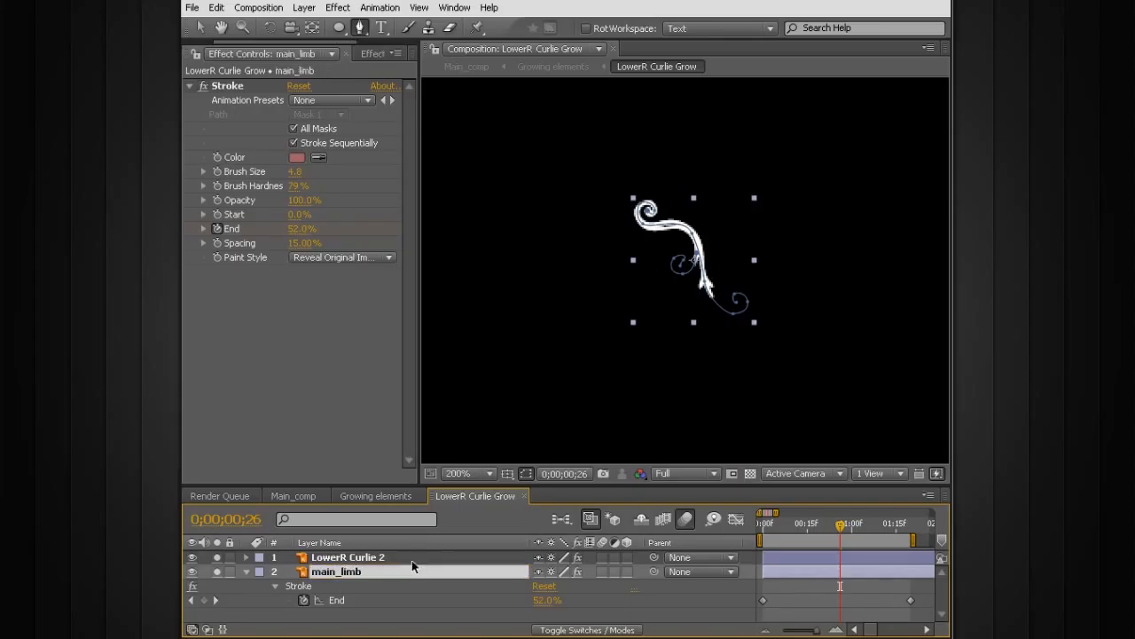
# Step: Rename the duplicate layer LowerR Curlie 2 as "left limb"
pyautogui.click(410, 559)
pyautogui.press('Return')
pyautogui.write('left limb')
pyautogui.press('Return')
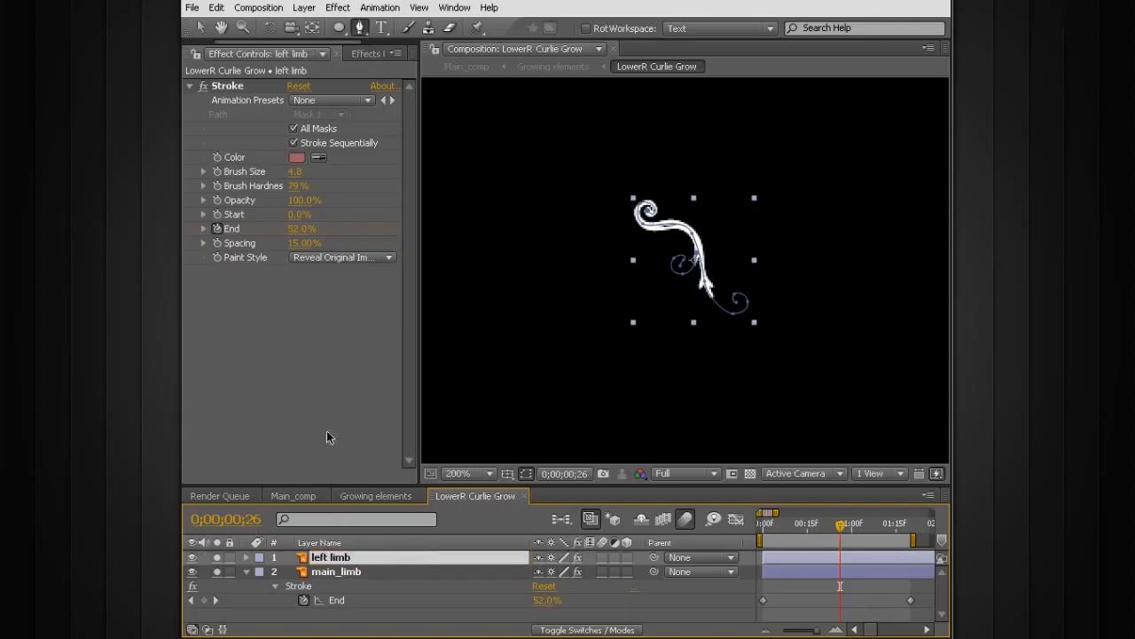
# Step: Turn off All Masks on both layers, using Mask 1 as the Stroke path for main_limb and Mask 2 for left limb
pyautogui.click(337, 574)
pyautogui.click(294, 128)
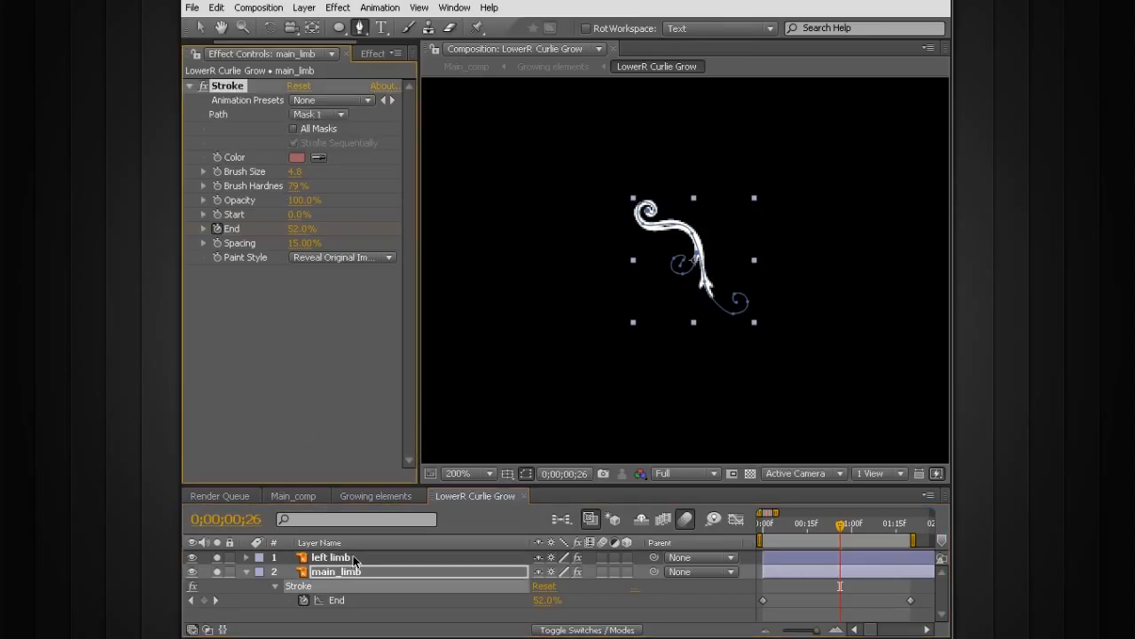
pyautogui.click(308, 557)
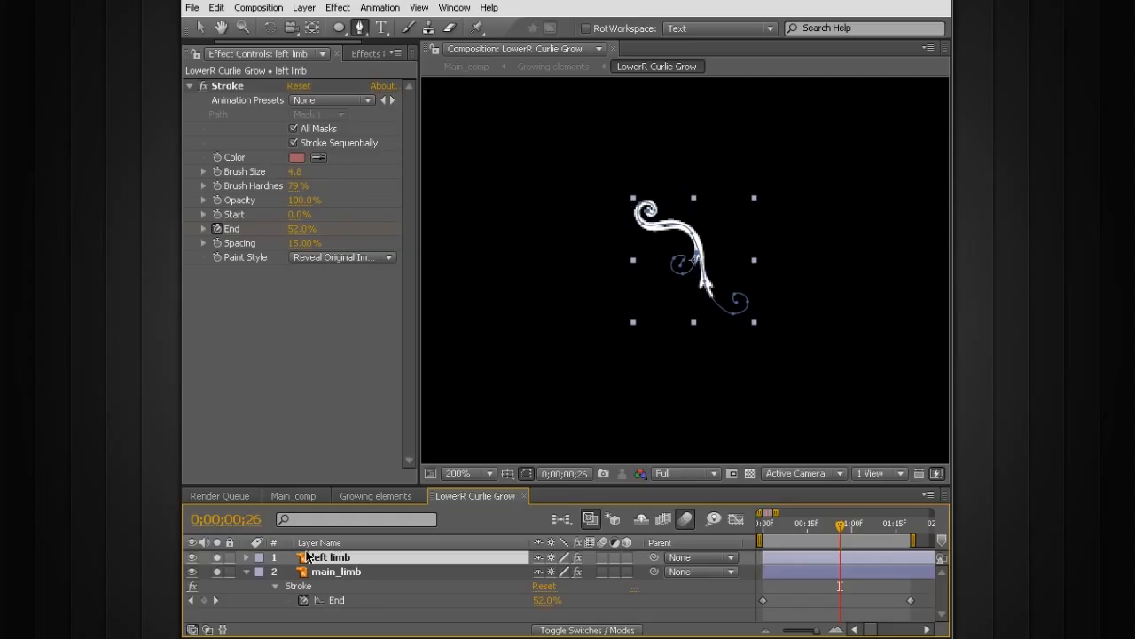
pyautogui.click(314, 129)
pyautogui.click(318, 115)
pyautogui.click(319, 129)
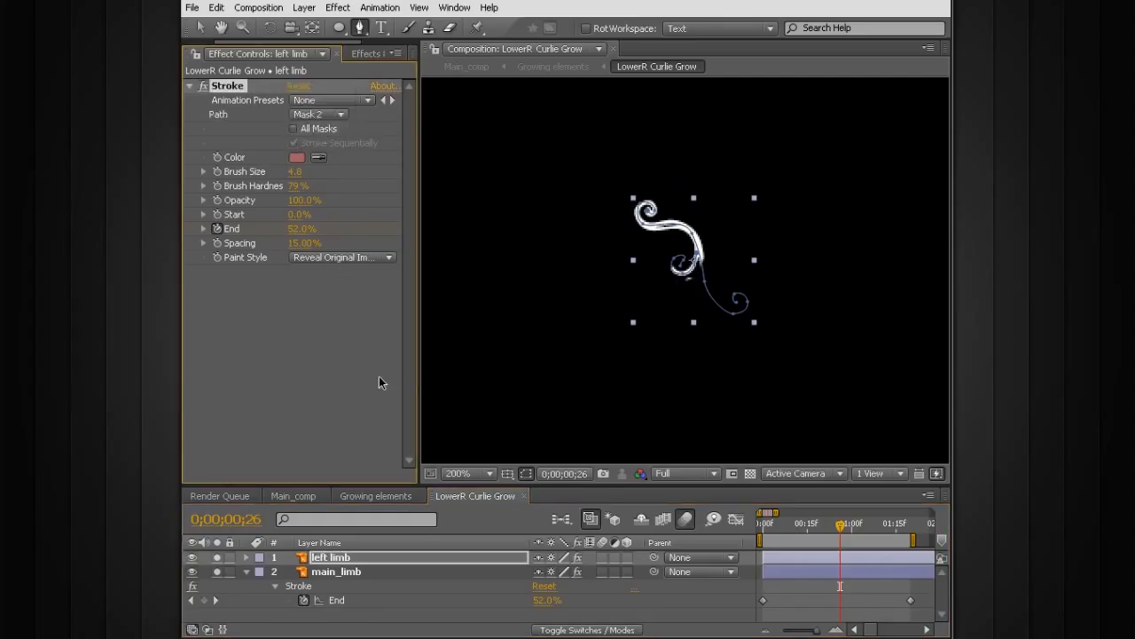
# Step: Reveal the left limb's End keyframes and preview how its growth is timed against the main stem
pyautogui.press('u')
pyautogui.moveTo(842, 532); pyautogui.dragTo(792, 532)
pyautogui.click(846, 582)
pyautogui.press('pageup')
pyautogui.press('pageup')
pyautogui.press('pageup')
pyautogui.press('space')
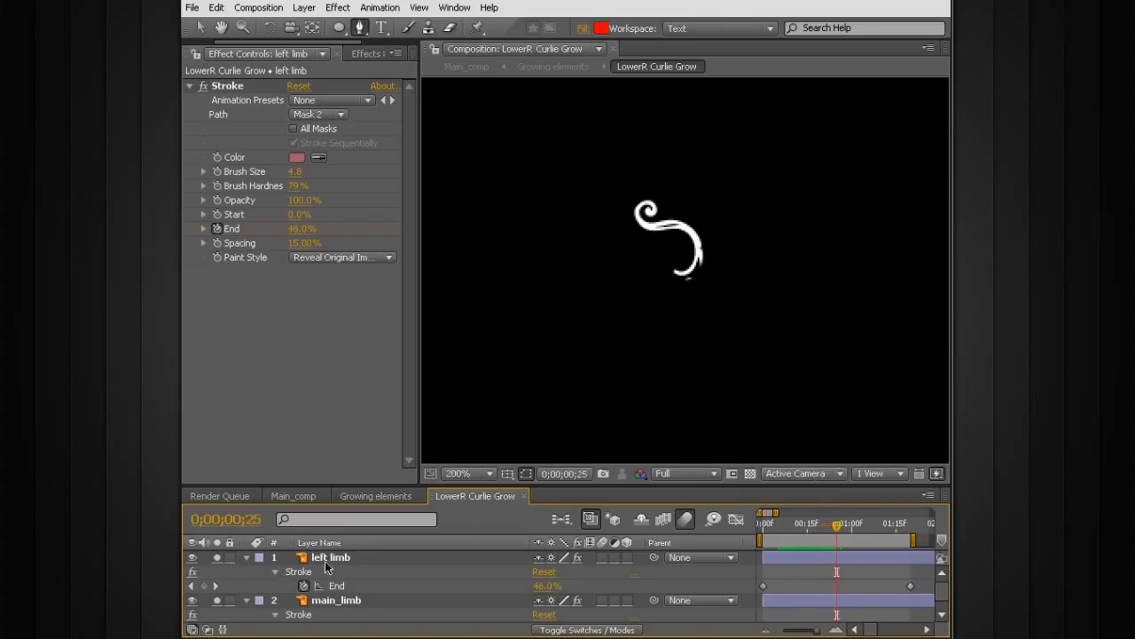
pyautogui.moveTo(843, 525)
pyautogui.mouseDown()
pyautogui.moveTo(856, 525)
pyautogui.moveTo(779, 525)
pyautogui.moveTo(807, 525)
pyautogui.moveTo(790, 525)
pyautogui.mouseUp()
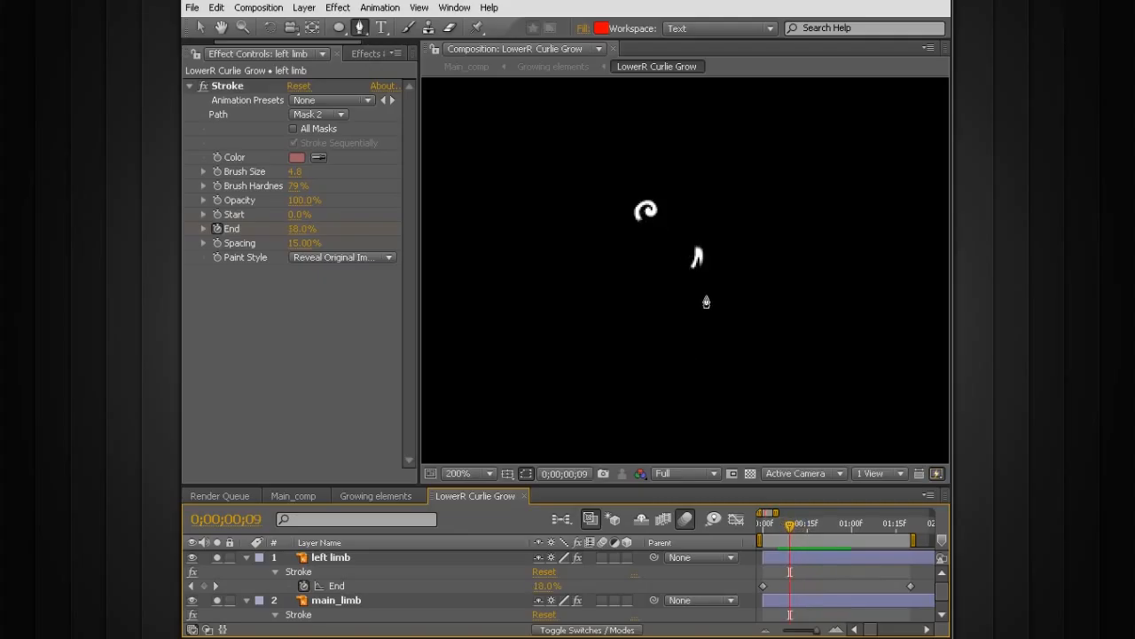
# Step: Move the left limb's first Stroke End keyframe to 0;00;00;26
pyautogui.moveTo(789, 526)
pyautogui.mouseDown()
pyautogui.moveTo(770, 532)
pyautogui.moveTo(840, 530)
pyautogui.mouseUp()
pyautogui.moveTo(763, 585)
pyautogui.mouseDown()
pyautogui.moveTo(838, 586)
pyautogui.moveTo(840, 596)
pyautogui.mouseUp()
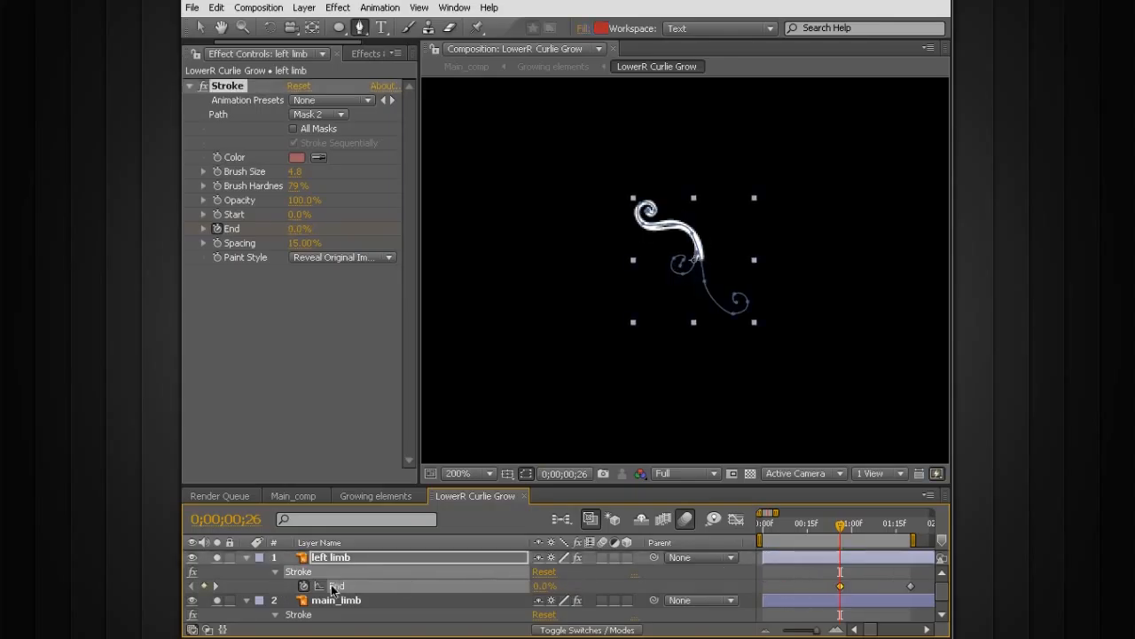
pyautogui.click(841, 585)
pyautogui.click(814, 577)
# Step: Step frame by frame through the animation to check the left curl's growth from its start through the final keyframe
pyautogui.press('pageup')
pyautogui.press('pageup')
pyautogui.press('pageup')
pyautogui.press('pageup')
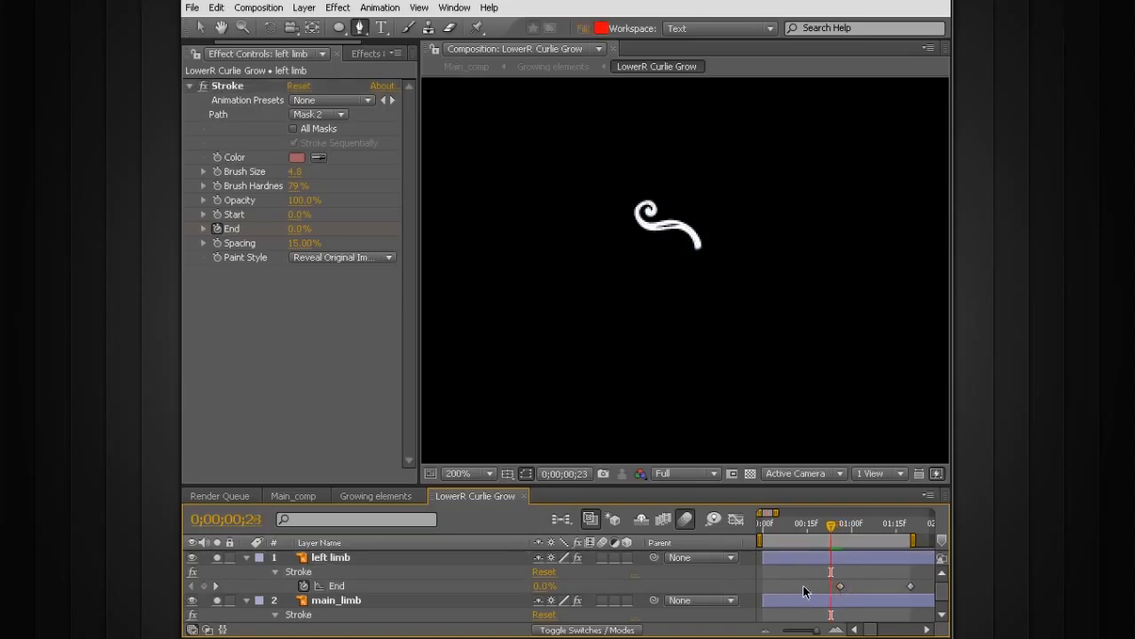
pyautogui.press('pagedown')
pyautogui.press('pagedown')
pyautogui.press('pagedown')
pyautogui.press('pagedown')
pyautogui.press('pagedown')
pyautogui.press('pagedown')
pyautogui.press('pagedown')
pyautogui.press('pagedown')
pyautogui.press('pagedown')
pyautogui.press('pagedown')
pyautogui.press('pagedown')
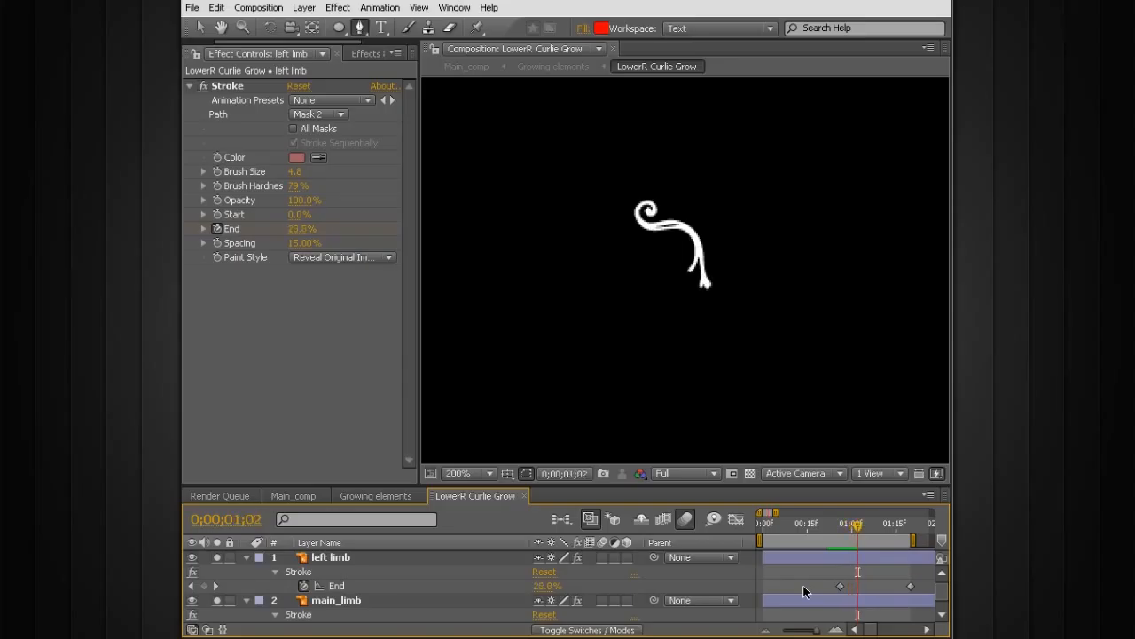
pyautogui.press('pagedown')
pyautogui.press('pagedown')
pyautogui.press('pagedown')
pyautogui.press('pagedown')
pyautogui.press('pagedown')
pyautogui.press('pagedown')
pyautogui.press('pagedown')
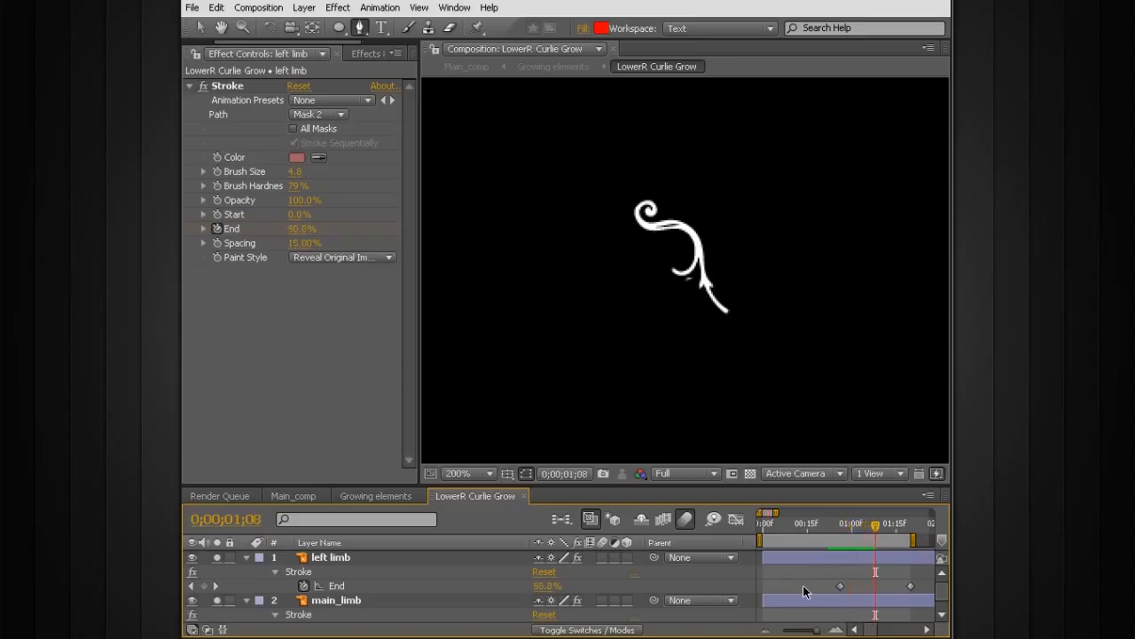
pyautogui.press('pagedown')
pyautogui.press('pagedown')
pyautogui.press('pagedown')
pyautogui.press('pagedown')
pyautogui.press('pagedown')
pyautogui.press('pagedown')
pyautogui.press('pagedown')
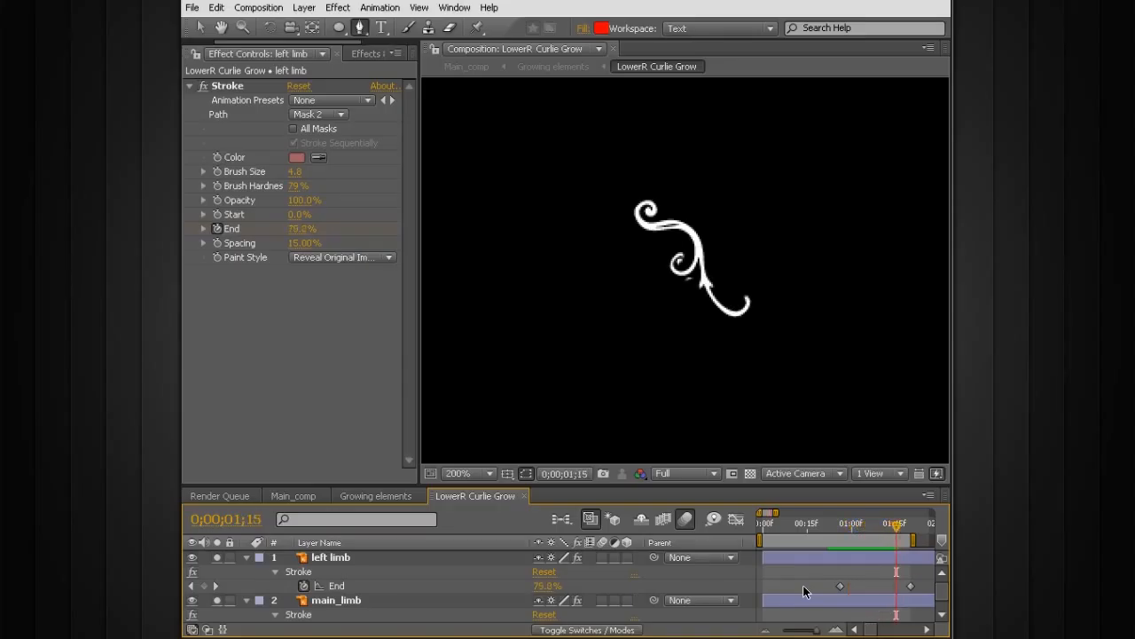
pyautogui.press('pagedown')
pyautogui.press('pagedown')
pyautogui.press('pagedown')
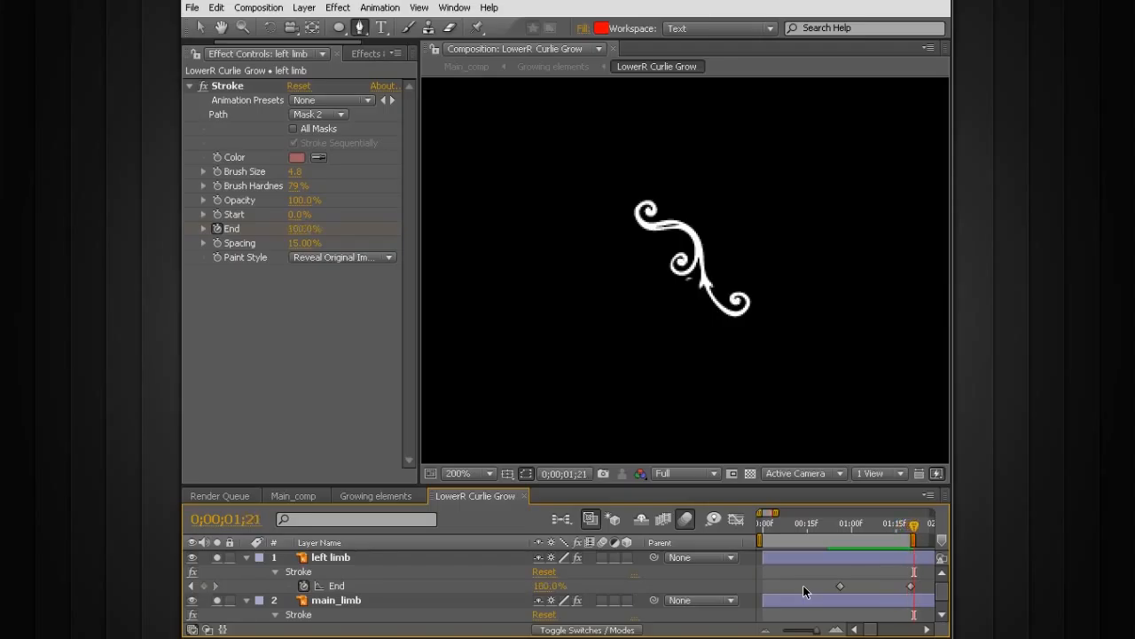
pyautogui.press('pageup')
pyautogui.press('pageup')
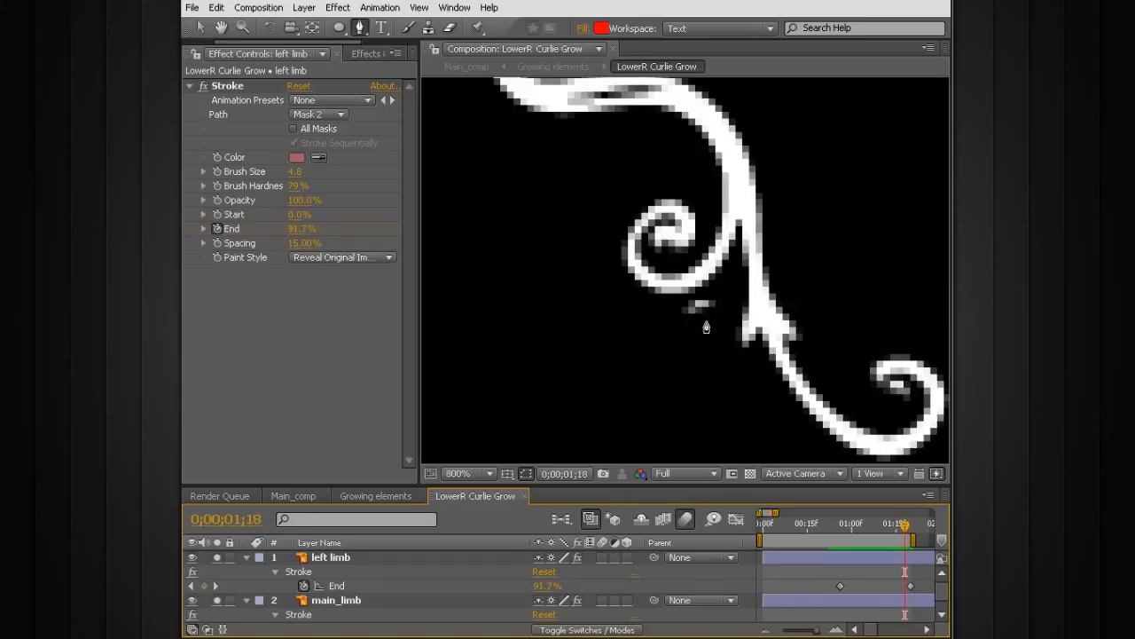
# Step: Reduce the left limb's Stroke Brush Size to 3.6
pyautogui.scroll(2, 709, 335)
pyautogui.click(337, 559)
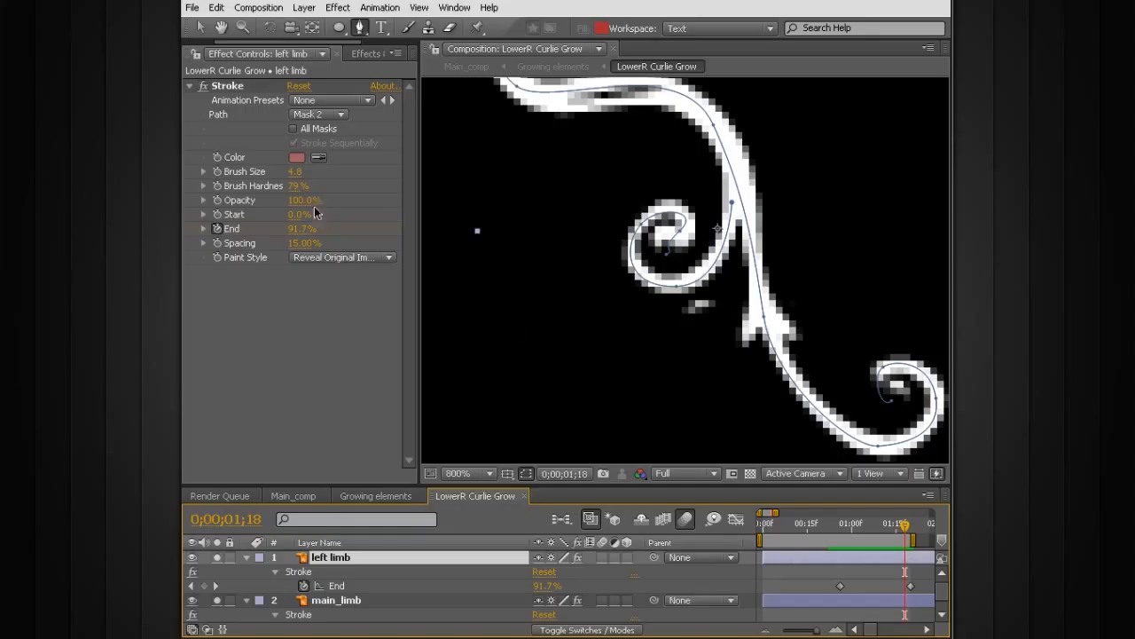
pyautogui.click(293, 171)
pyautogui.moveTo(293, 171); pyautogui.dragTo(286, 178)
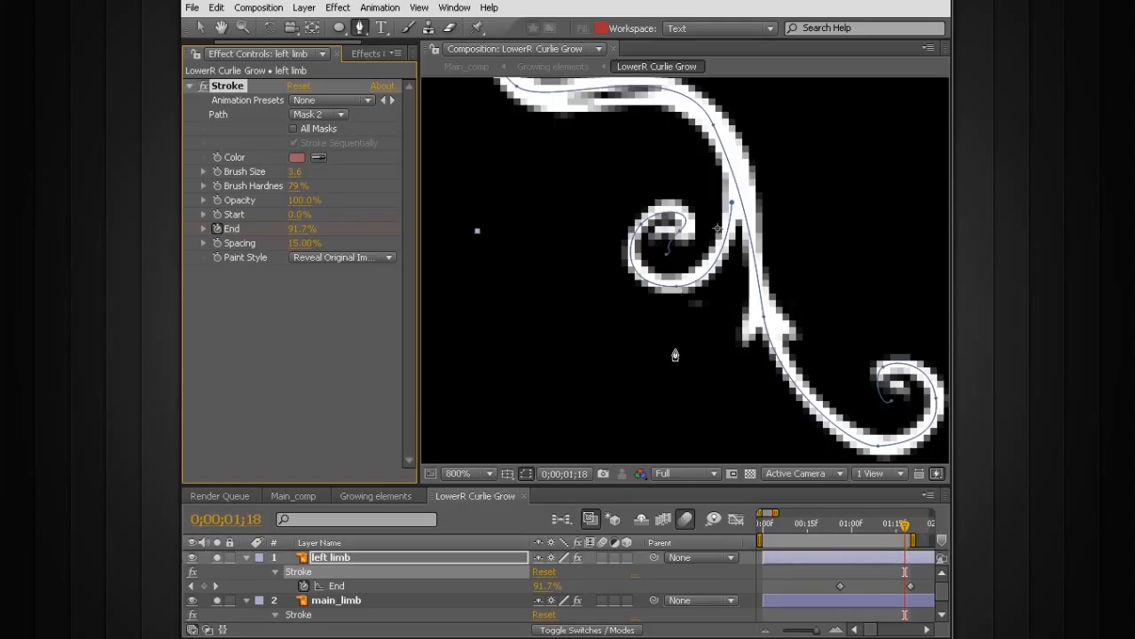
# Step: Move the left limb mask's vertex at the bottom of the curl slightly upward
pyautogui.press('.')
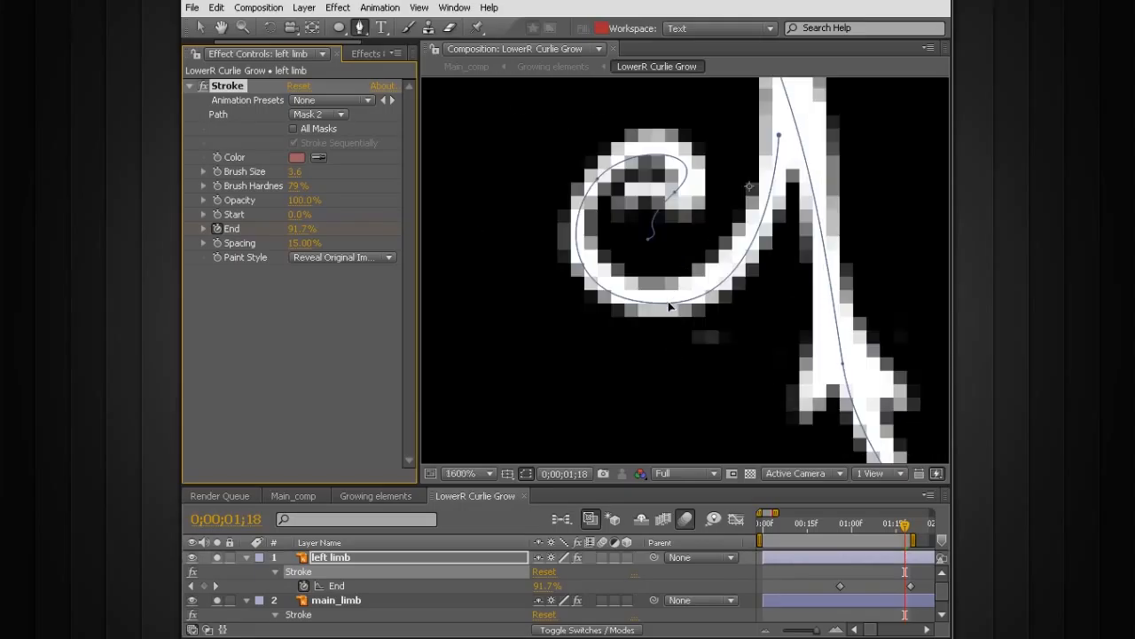
pyautogui.press(',')
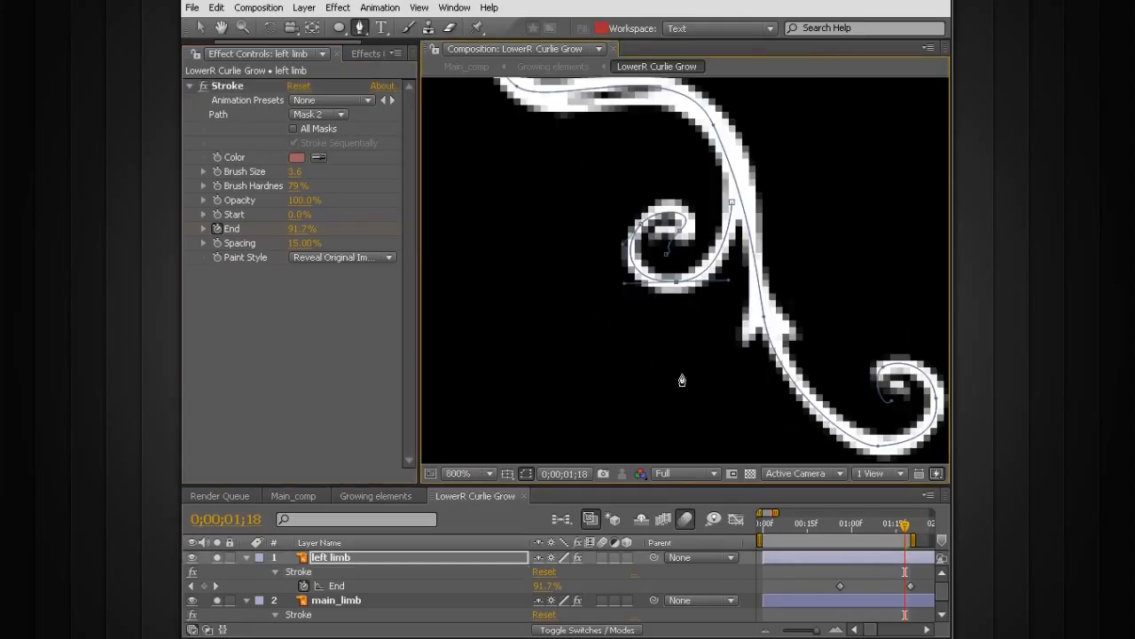
pyautogui.press(',')
# Step: Step backward through the frames to check the left curl's reveal with the adjusted mask
pyautogui.press('pageup')
pyautogui.press('pageup')
pyautogui.press('pageup')
pyautogui.press('pageup')
pyautogui.press('pageup')
pyautogui.press('pageup')
pyautogui.press('pageup')
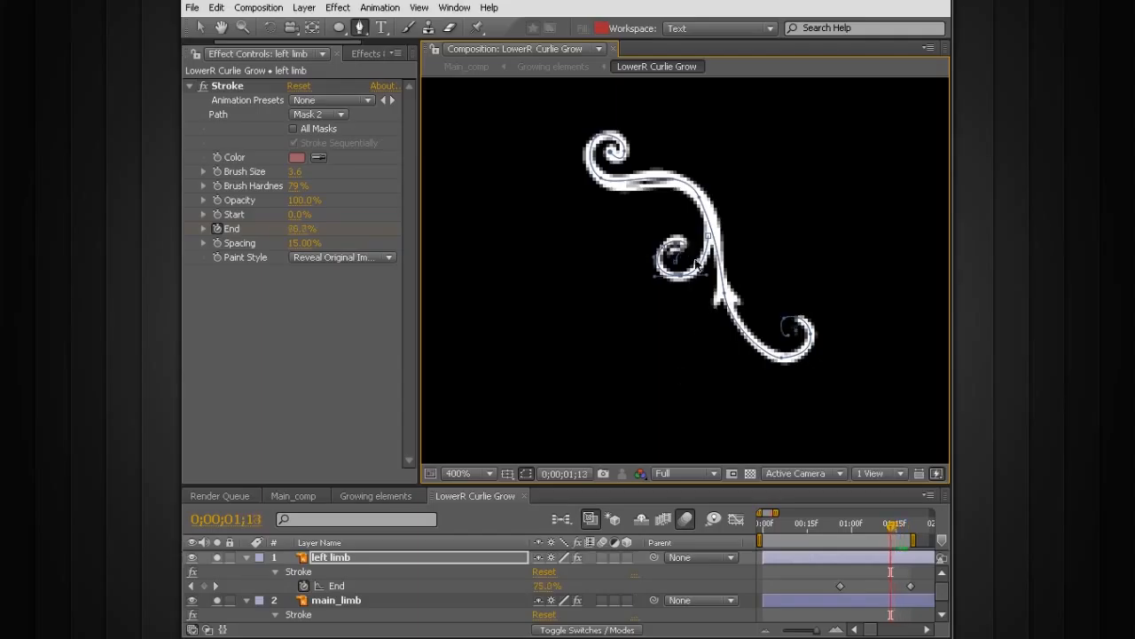
# Step: Step through the frames between 0;00;01;10 and 0;00;01;14 to check the left curl's reveal with the layer deselected
pyautogui.click(793, 570)
pyautogui.press('pageup')
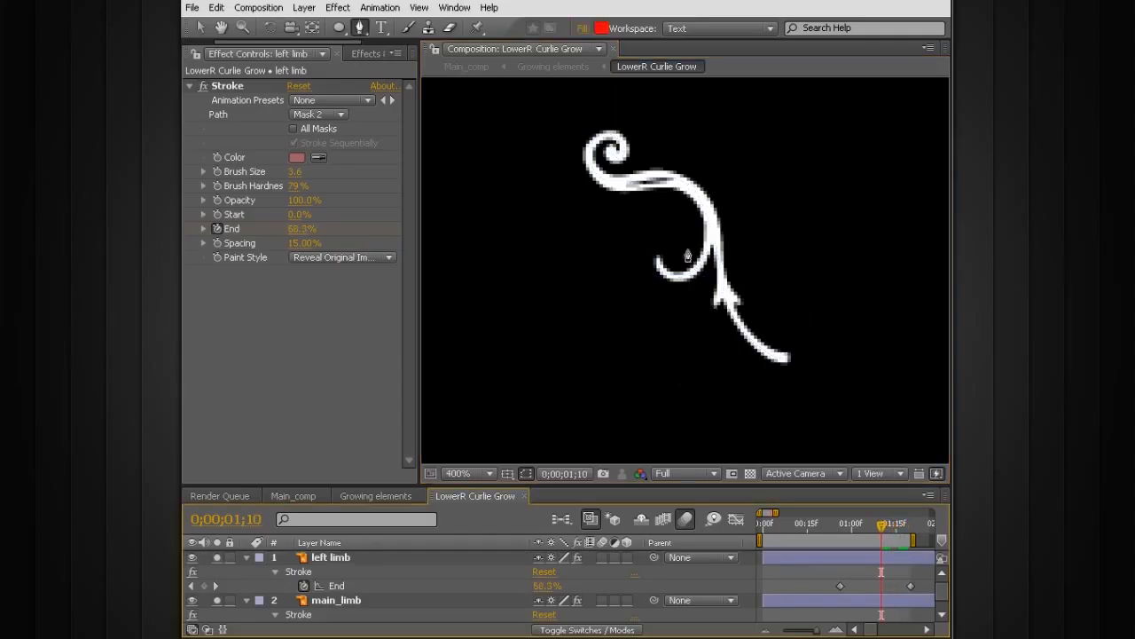
pyautogui.press('pagedown')
pyautogui.press('pagedown')
pyautogui.press('pagedown')
pyautogui.press('pagedown')
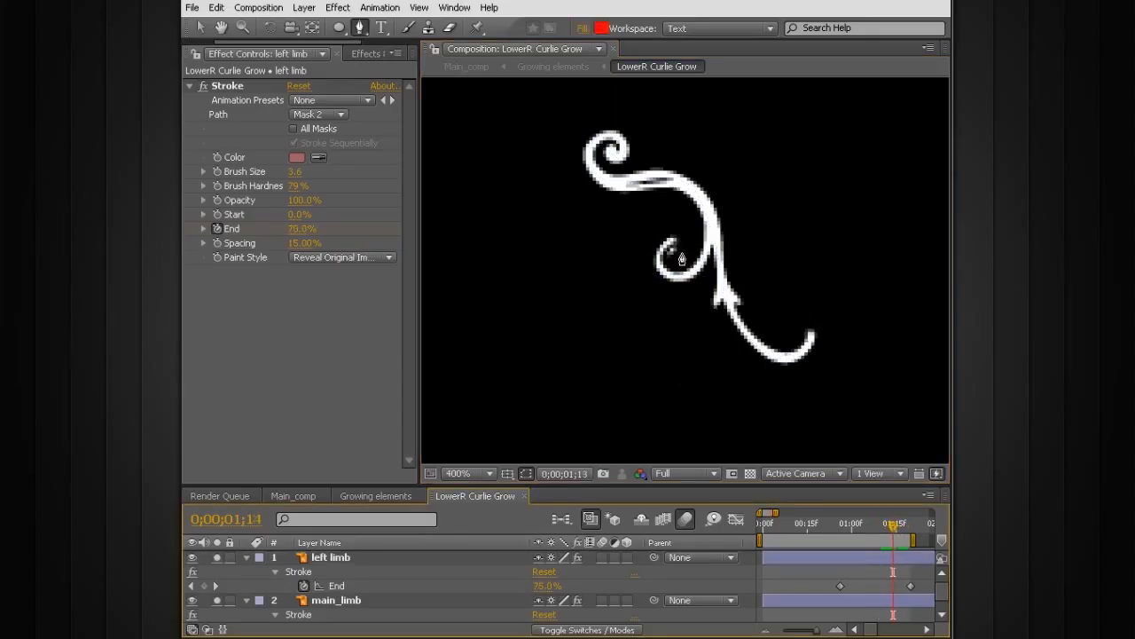
# Step: Reshape the left limb mask at 0;00;01;14 by moving its upper curl vertices outward and its end vertex slightly right
pyautogui.press('.')
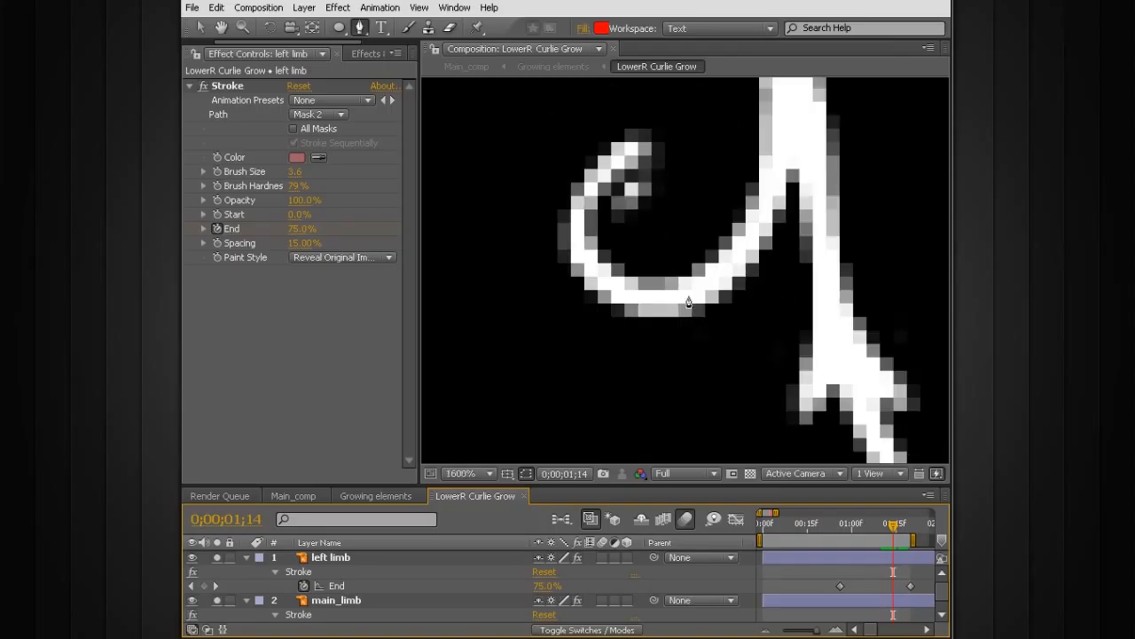
pyautogui.click(834, 557)
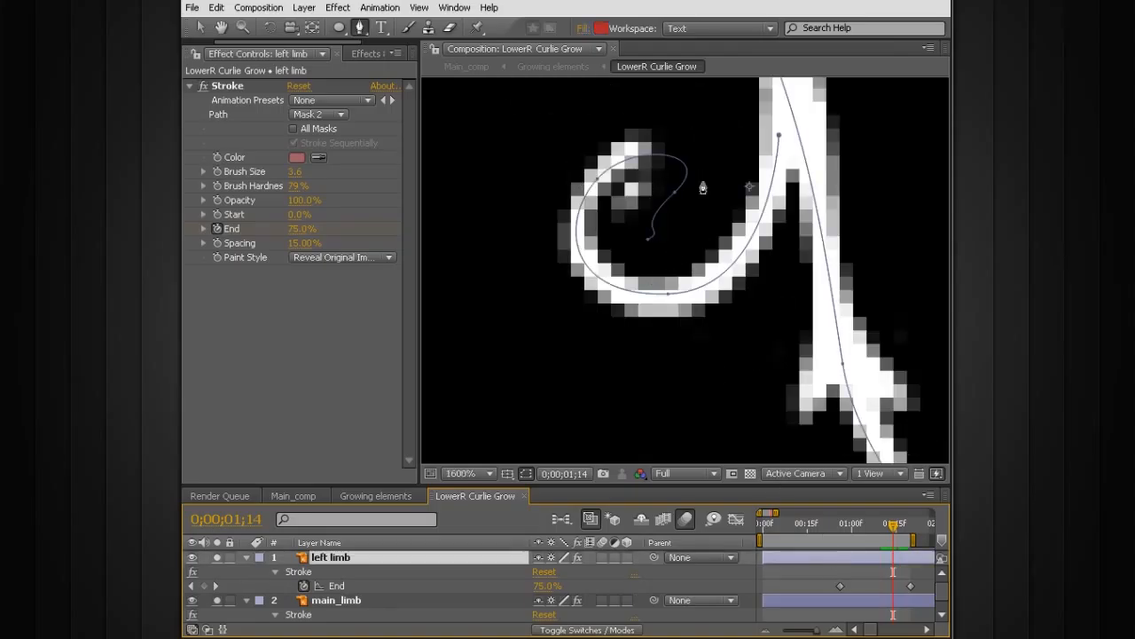
pyautogui.moveTo(676, 197); pyautogui.dragTo(715, 163)
pyautogui.moveTo(648, 241); pyautogui.dragTo(674, 235)
pyautogui.moveTo(597, 181); pyautogui.dragTo(584, 159)
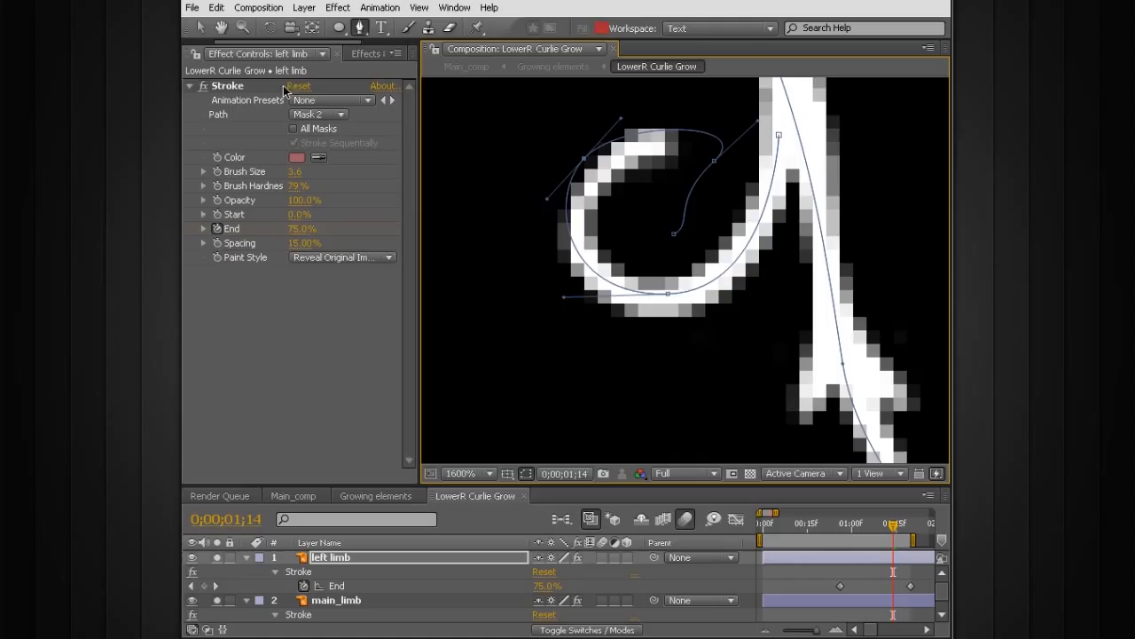
# Step: Switch the left limb's Stroke Paint Style to On Original Image and advance to 0;00;01;21 to examine how the stroke covers the curl
pyautogui.click(304, 258)
pyautogui.click(325, 223)
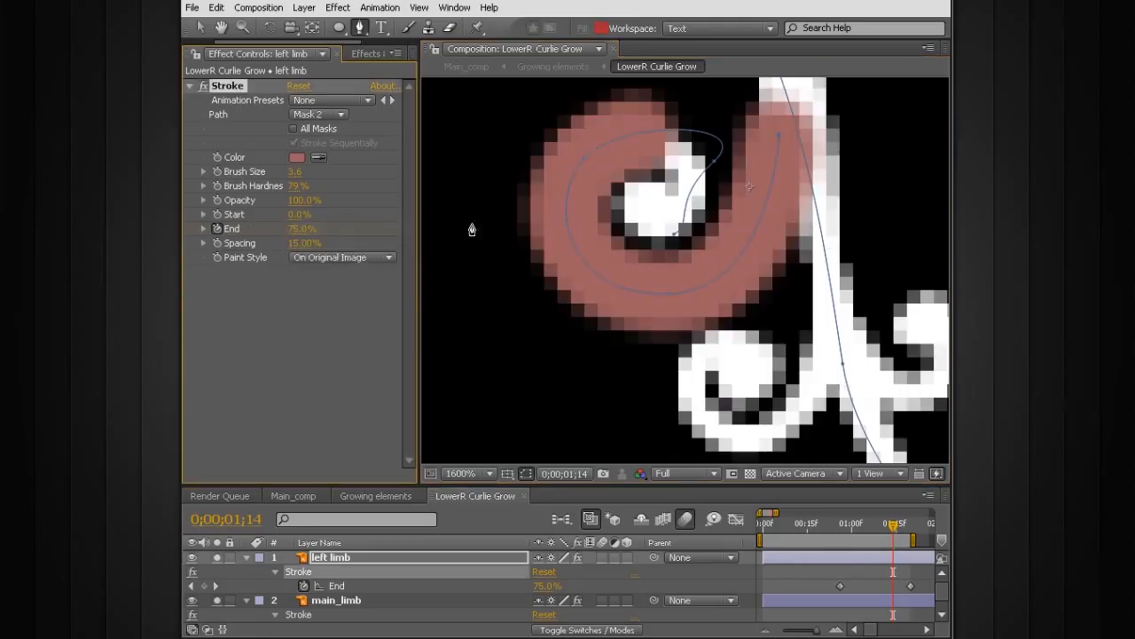
pyautogui.press('pagedown')
pyautogui.press('pagedown')
pyautogui.press('pagedown')
pyautogui.press('pagedown')
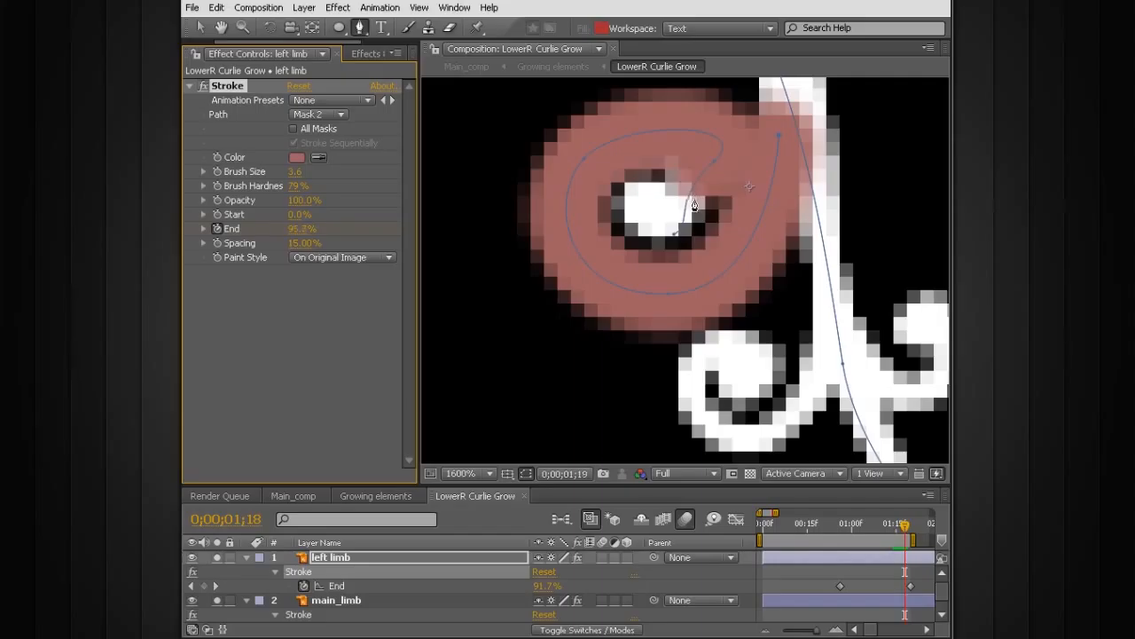
pyautogui.press('pagedown')
pyautogui.press('pagedown')
pyautogui.press('pagedown')
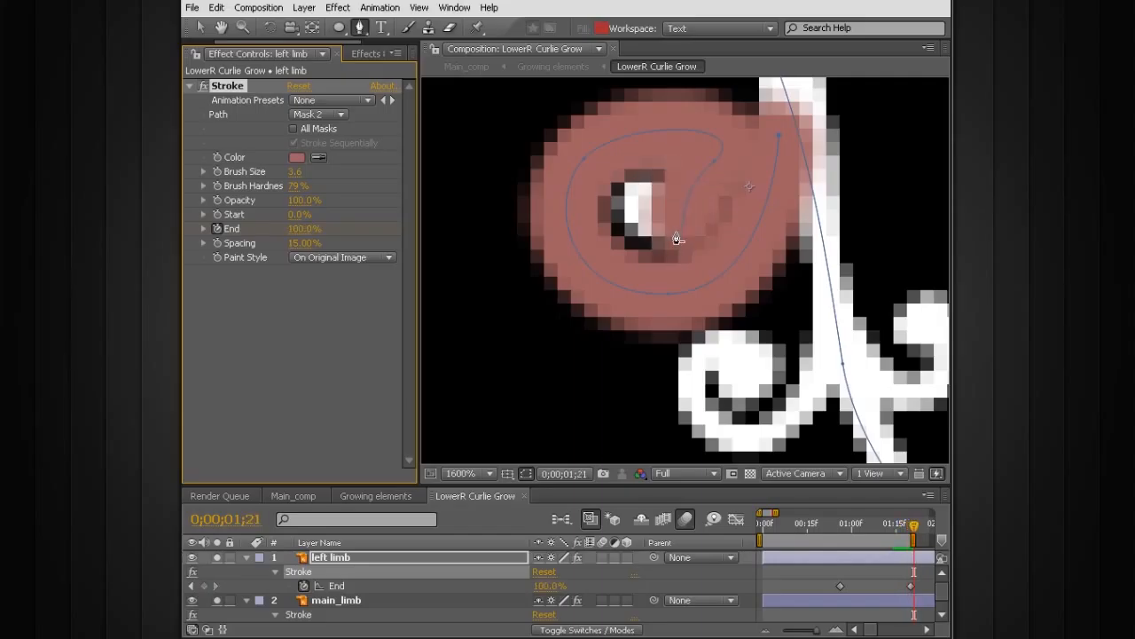
# Step: Move the left limb mask's end vertex left into the curl's centre and set Paint Style back to Reveal Original Image
pyautogui.moveTo(660, 223); pyautogui.dragTo(625, 226)
pyautogui.click(318, 260)
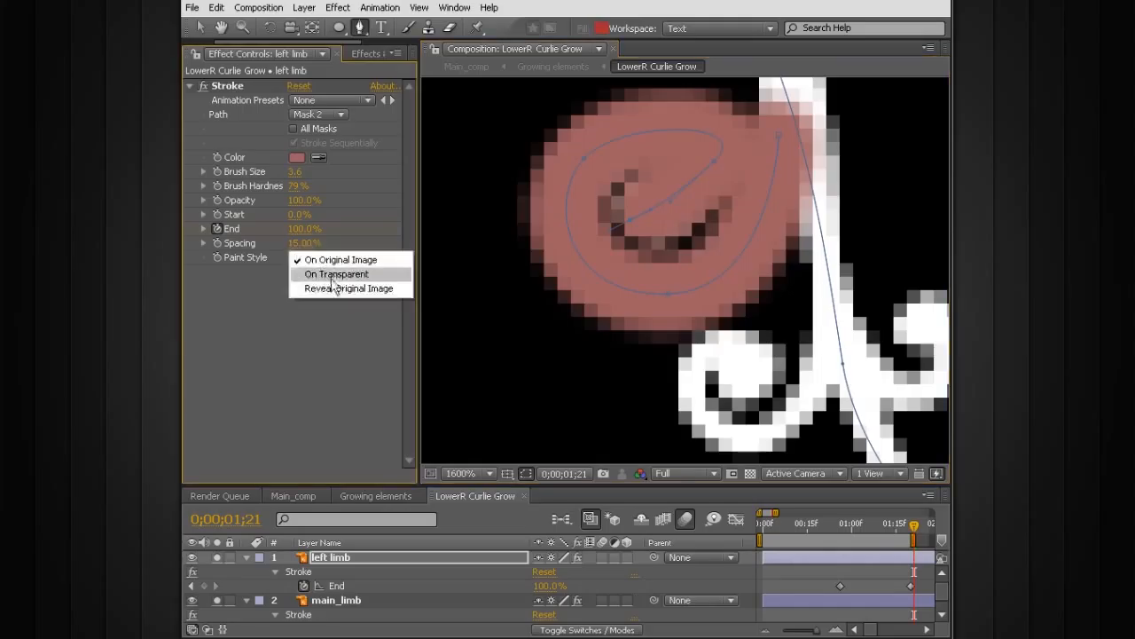
pyautogui.click(328, 288)
# Step: Step backward and forward through the frames to check the left curl's reveal with the reshaped mask
pyautogui.press('pageup')
pyautogui.press('pageup')
pyautogui.press('pageup')
pyautogui.press('pageup')
pyautogui.press('pageup')
pyautogui.press('pageup')
pyautogui.press('pageup')
pyautogui.press('pageup')
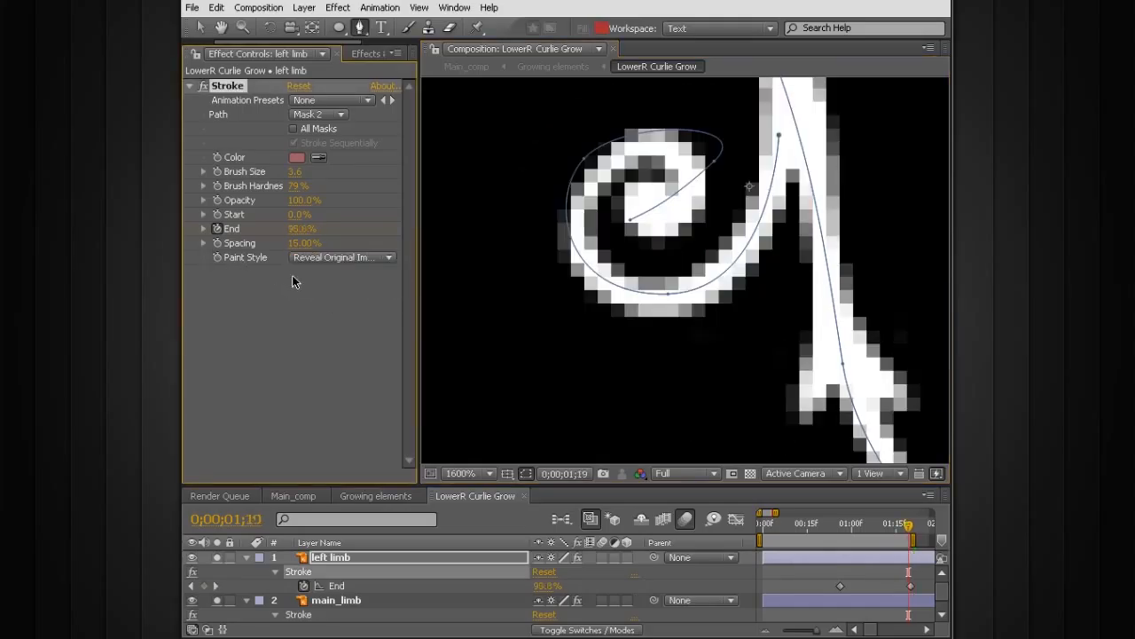
pyautogui.press('pageup')
pyautogui.press('pageup')
pyautogui.press('pageup')
pyautogui.press('pageup')
pyautogui.press('pageup')
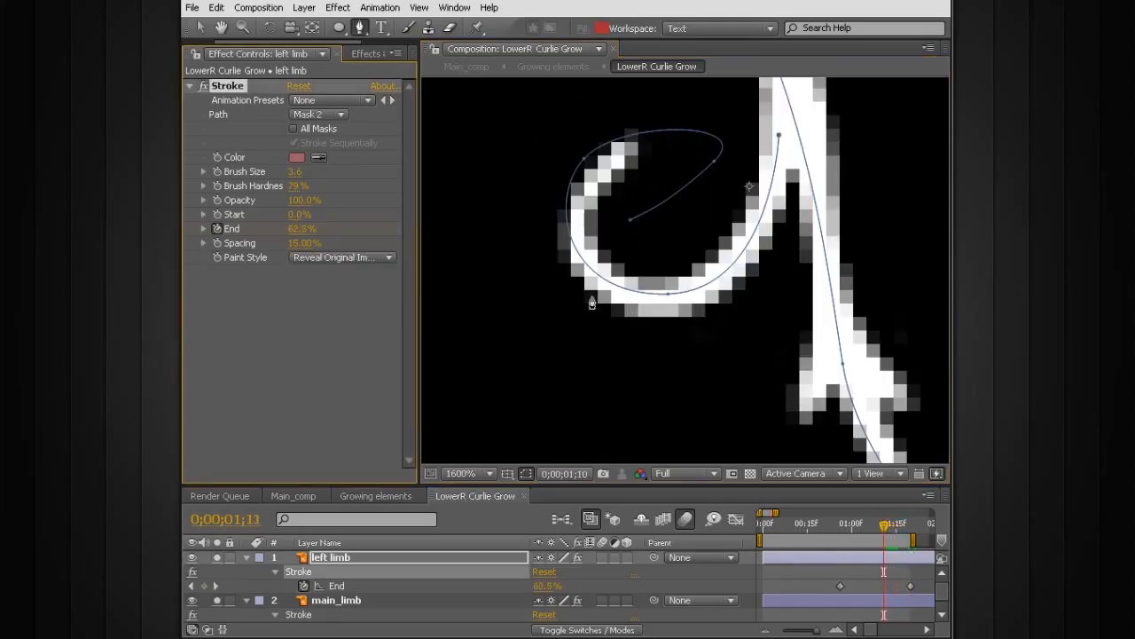
pyautogui.press('pagedown')
pyautogui.press('pagedown')
pyautogui.press('pagedown')
pyautogui.press('pagedown')
pyautogui.press('pagedown')
pyautogui.press('pagedown')
pyautogui.press('pagedown')
pyautogui.press('pagedown')
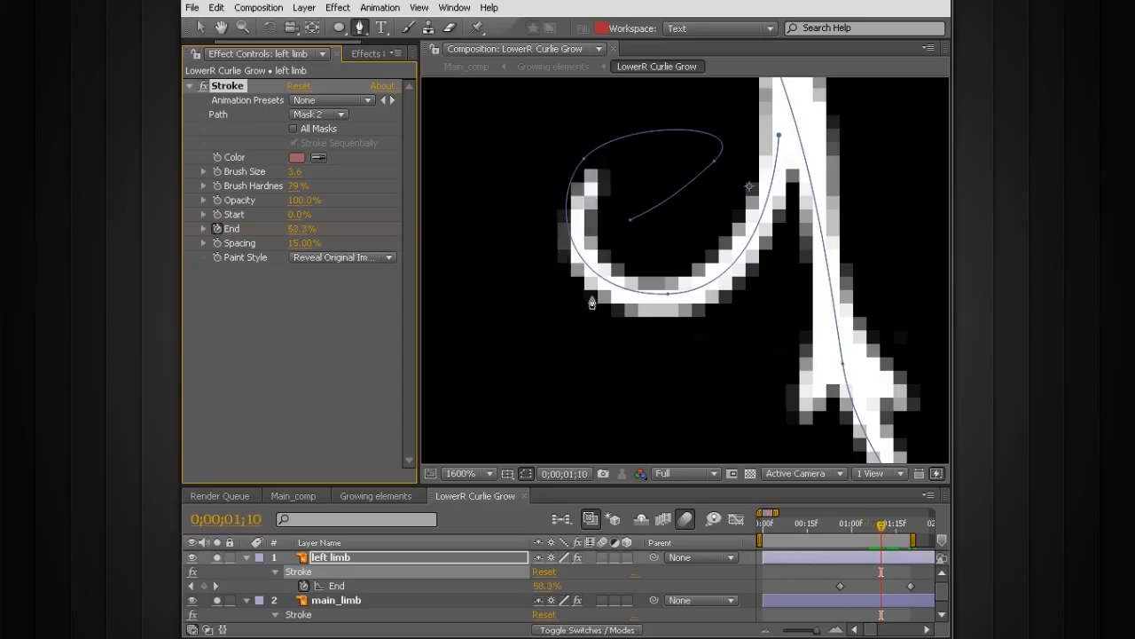
pyautogui.press('pagedown')
pyautogui.press('pagedown')
pyautogui.press('pagedown')
pyautogui.press('pagedown')
pyautogui.press('pagedown')
pyautogui.press('pagedown')
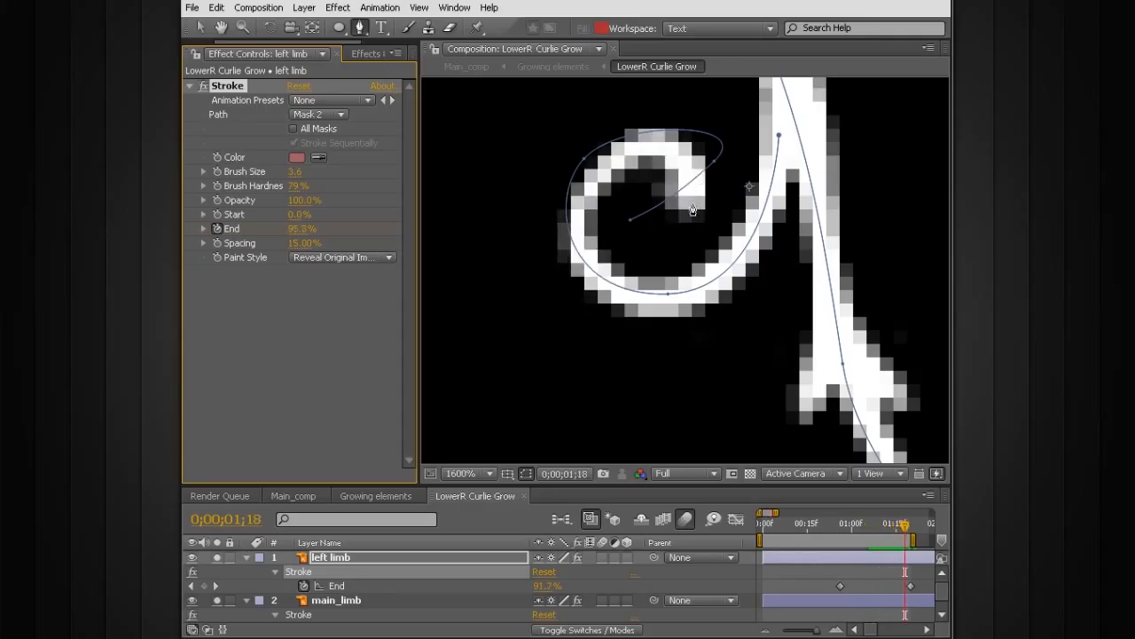
# Step: Reshape the main_limb mask at 0;00;01;17 so its path runs farther outside the curl at the stem's lower end
pyautogui.press(',')
pyautogui.press(',')
pyautogui.press(',')
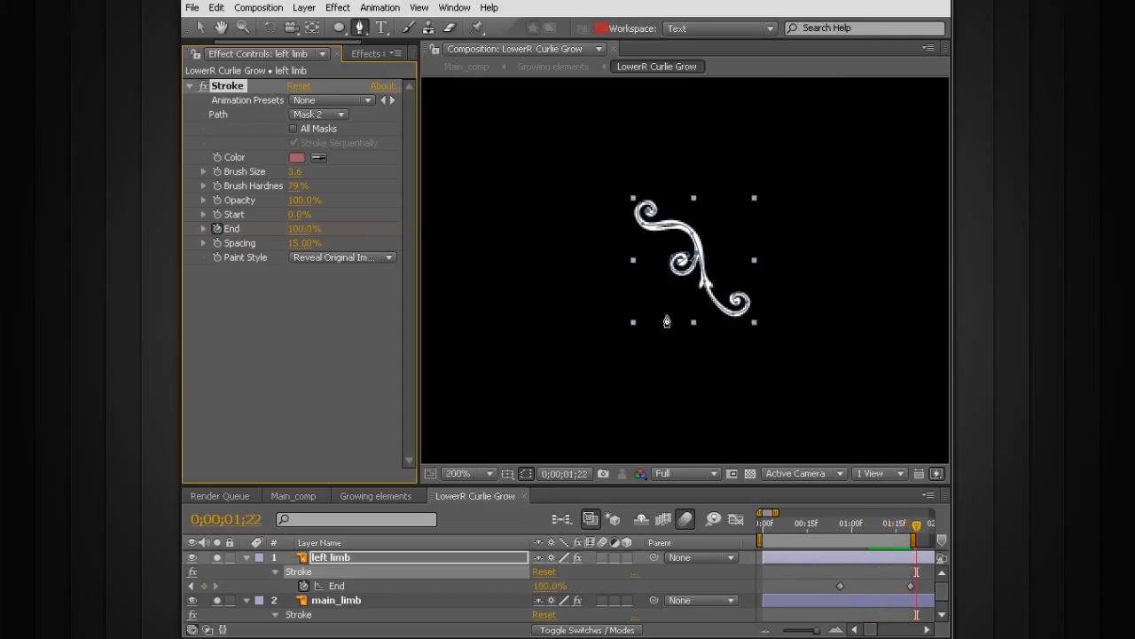
pyautogui.press('space')
pyautogui.moveTo(724, 322); pyautogui.dragTo(636, 281)
pyautogui.press('.')
pyautogui.press('.')
pyautogui.press('space')
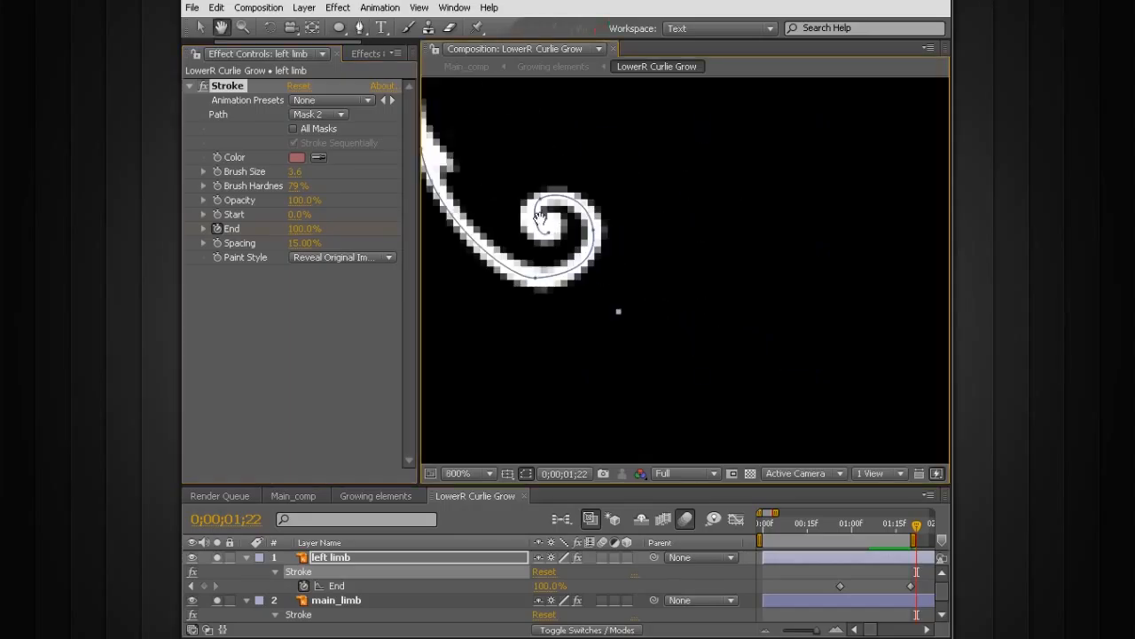
pyautogui.moveTo(540, 219); pyautogui.dragTo(596, 208)
pyautogui.click(835, 600)
pyautogui.moveTo(834, 527)
pyautogui.mouseDown()
pyautogui.moveTo(818, 541)
pyautogui.moveTo(904, 524)
pyautogui.mouseUp()
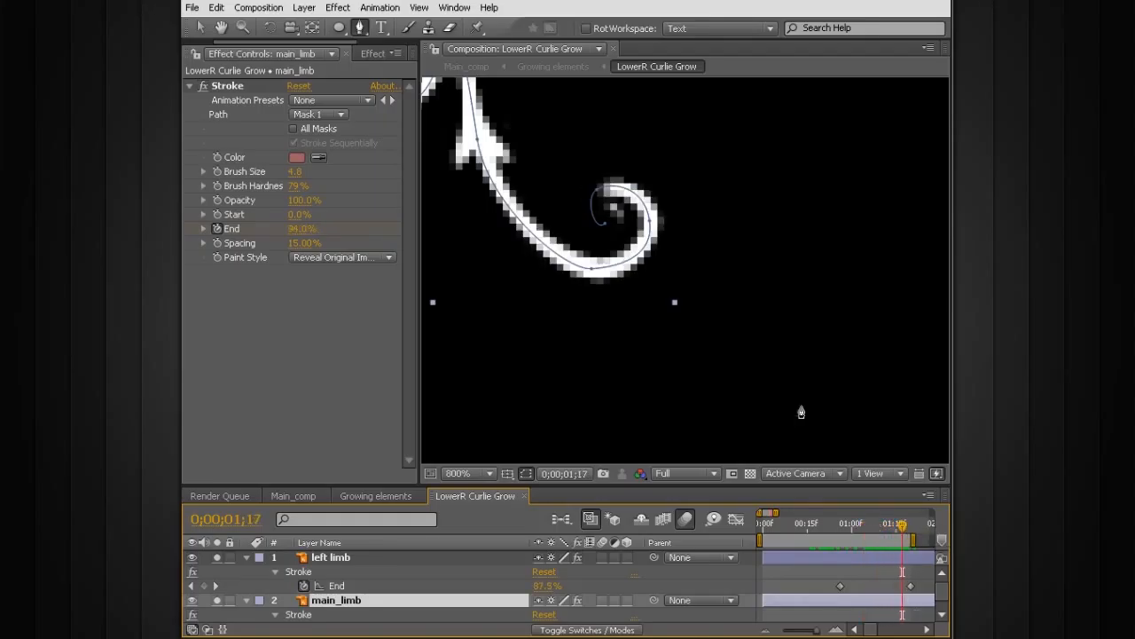
pyautogui.press('.')
pyautogui.moveTo(568, 118)
pyautogui.mouseDown()
pyautogui.moveTo(652, 239)
pyautogui.moveTo(667, 194)
pyautogui.moveTo(621, 217)
pyautogui.moveTo(644, 209)
pyautogui.mouseUp()
pyautogui.moveTo(694, 289); pyautogui.dragTo(704, 322)
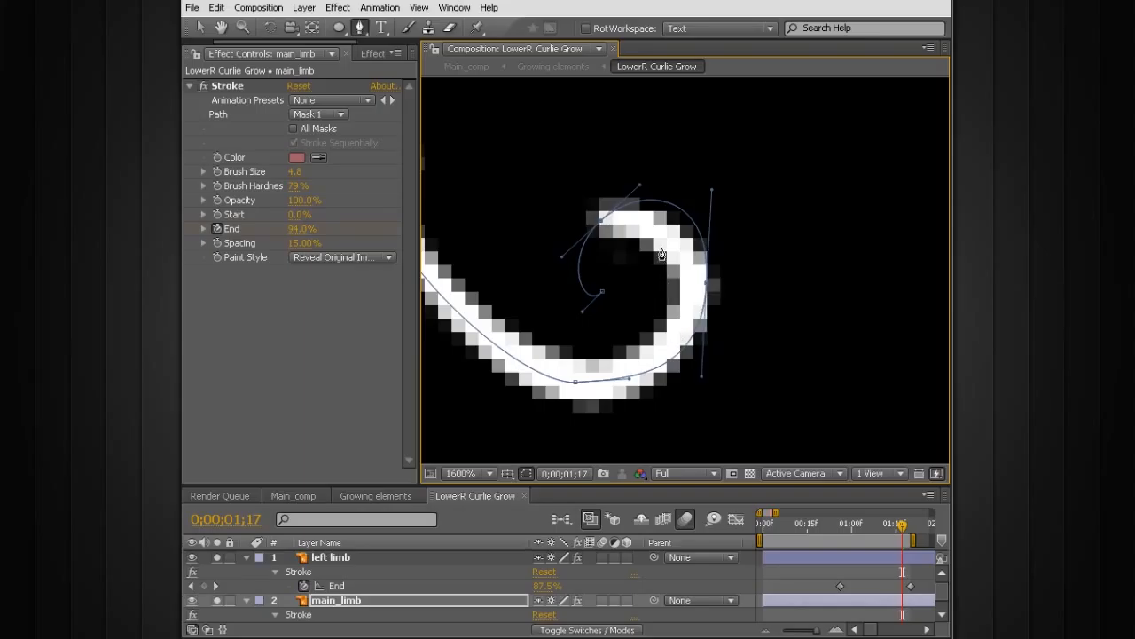
# Step: Step back and forth through the frames around 0;00;01;17 to check the reveal of the main stem's lower end curl
pyautogui.press('pageup')
pyautogui.press('pageup')
pyautogui.press('pagedown')
pyautogui.press('pagedown')
pyautogui.press('pagedown')
pyautogui.press('pagedown')
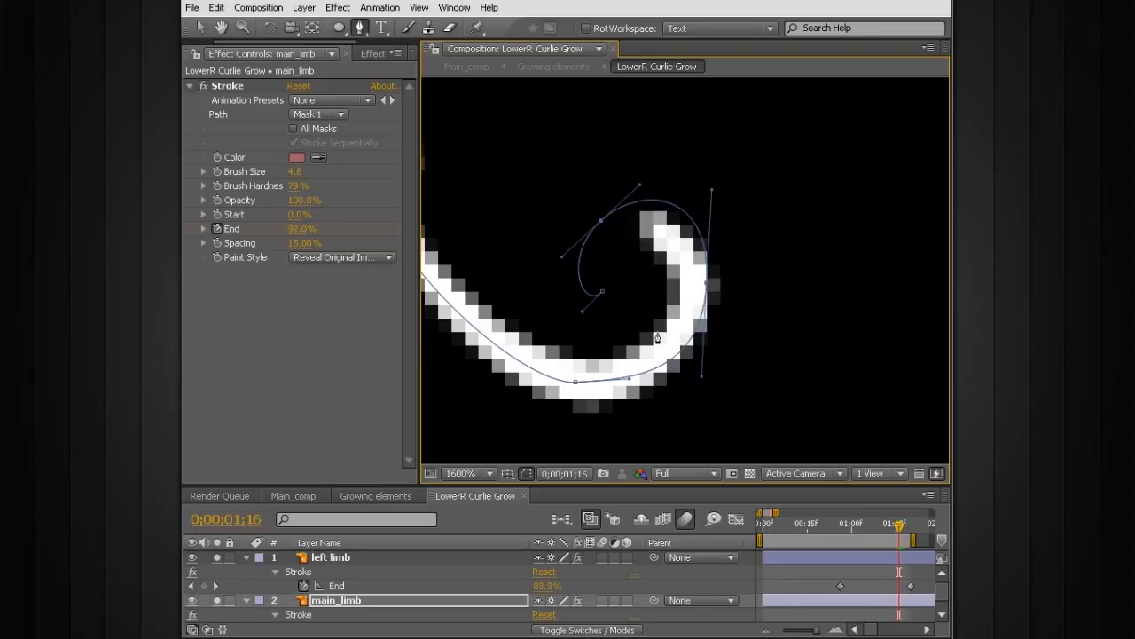
pyautogui.press('pagedown')
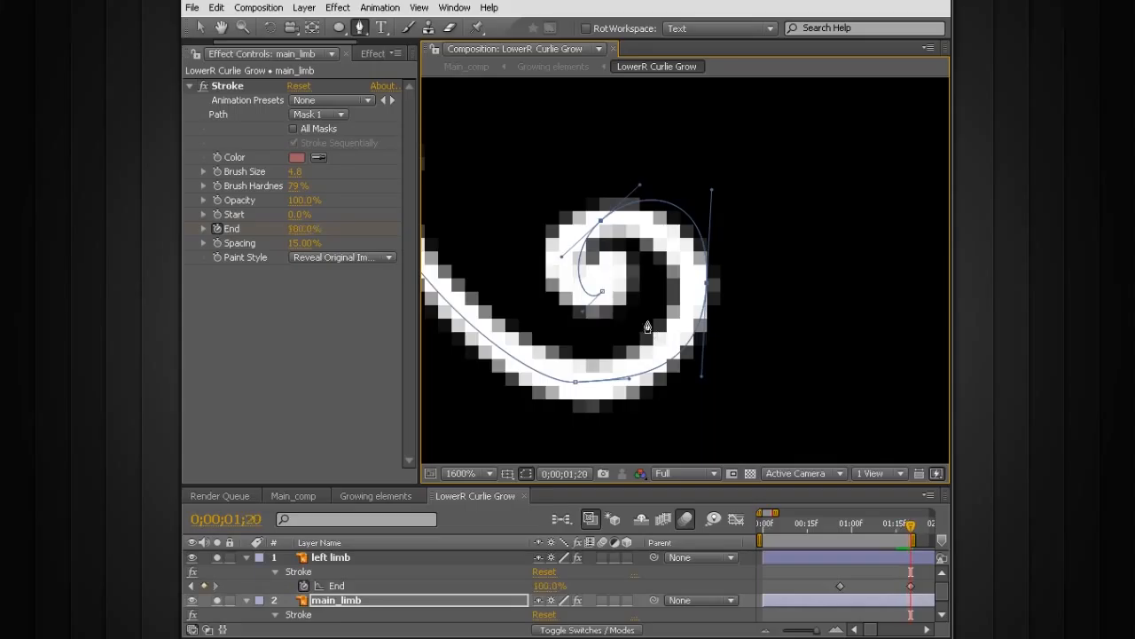
pyautogui.press('pageup')
pyautogui.press('pageup')
pyautogui.press('pageup')
pyautogui.press('pageup')
pyautogui.press('pageup')
pyautogui.press('pageup')
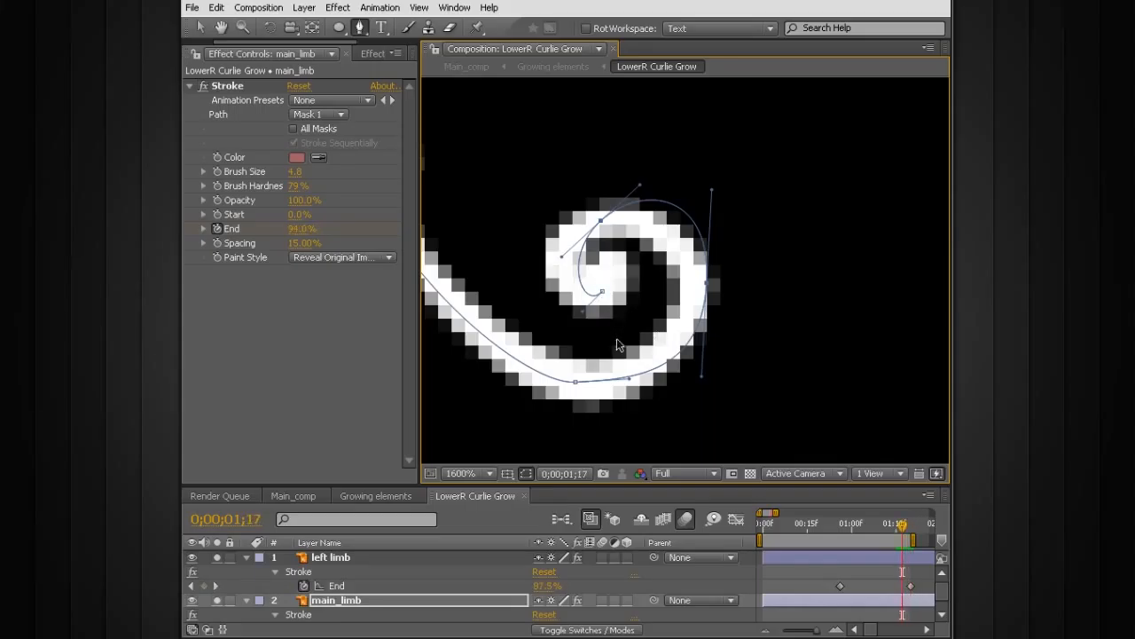
pyautogui.press('pageup')
pyautogui.press('pagedown')
pyautogui.press('pagedown')
pyautogui.press('pagedown')
pyautogui.press('pagedown')
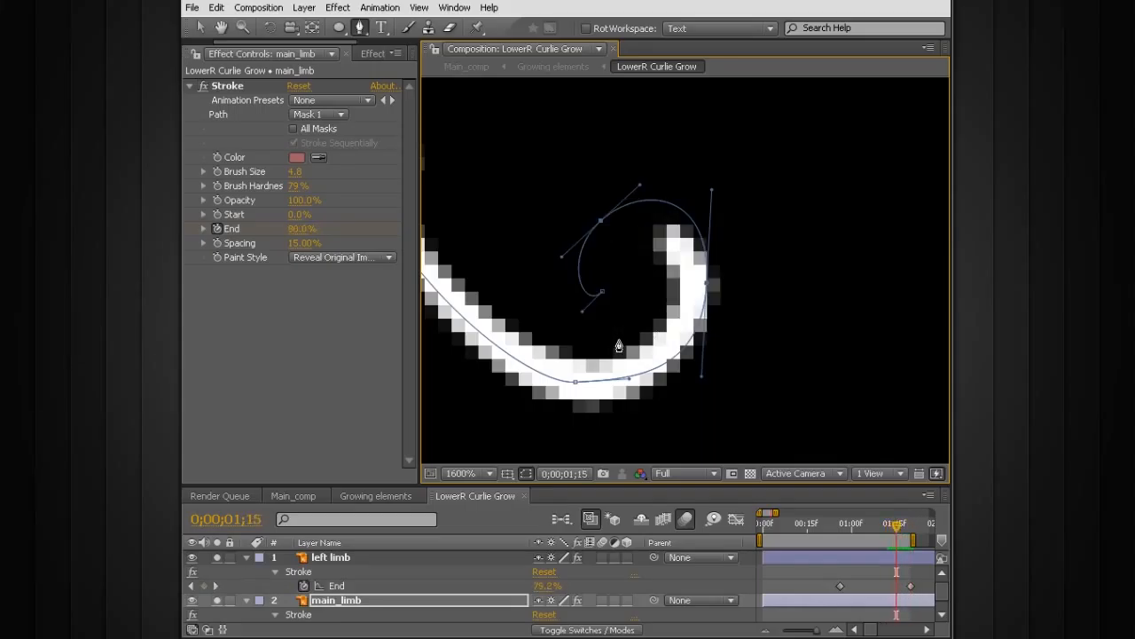
# Step: Deselect the layers and preview the growth animation with the whole flourish in view
pyautogui.scroll(-8, 618, 346)
pyautogui.press('h')
pyautogui.moveTo(637, 320); pyautogui.dragTo(639, 326)
pyautogui.click(778, 571)
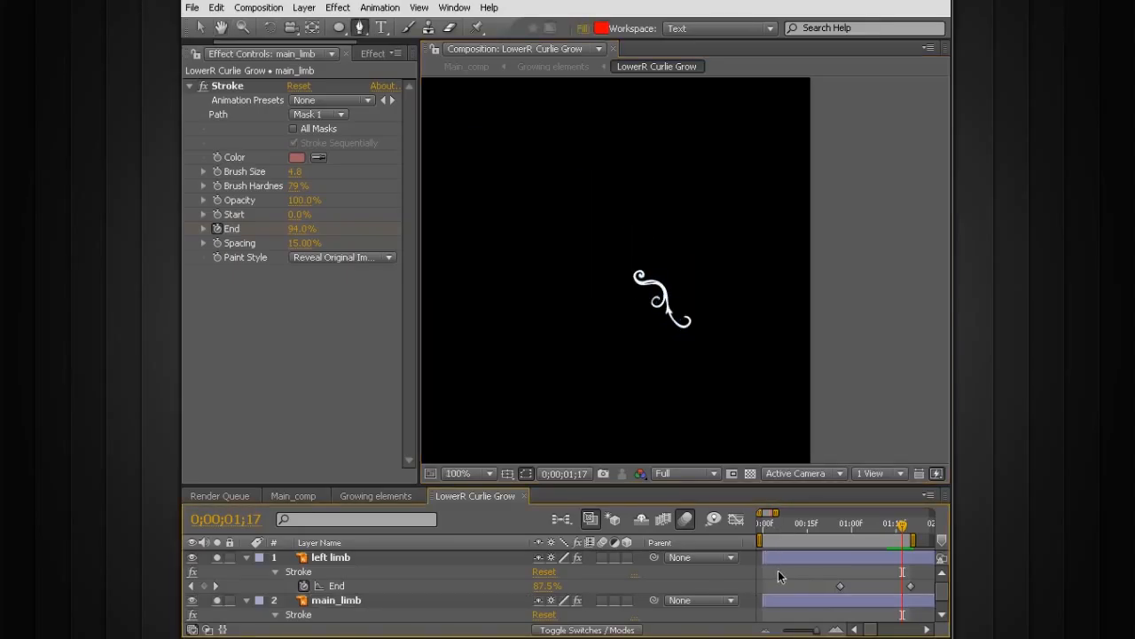
pyautogui.press('KP_0')
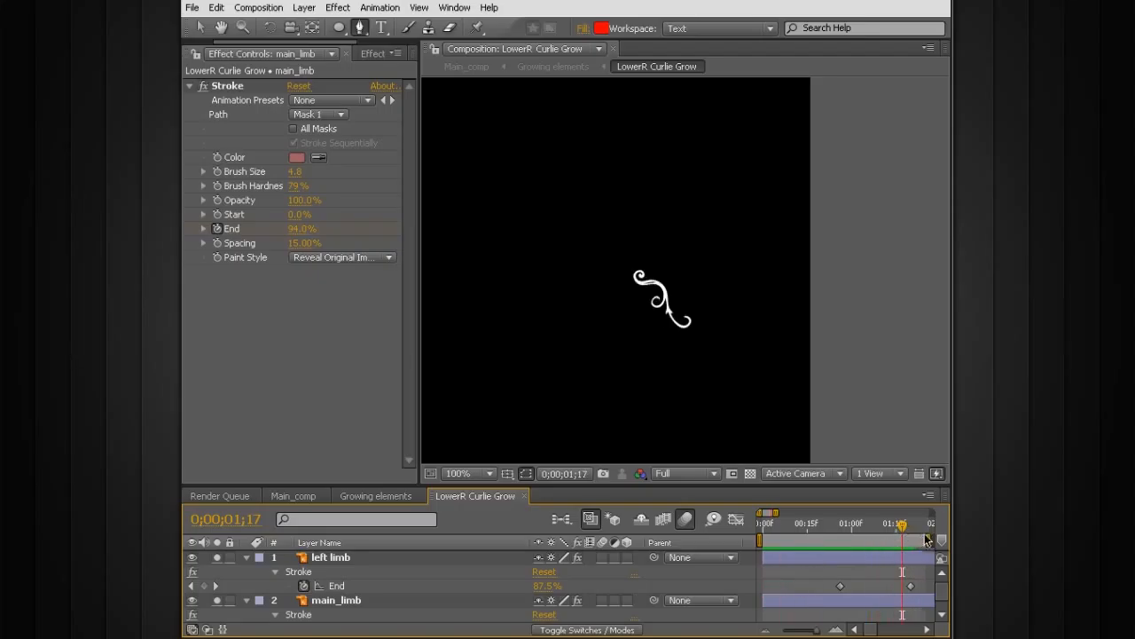
# Step: Duplicate the left limb layer twice
pyautogui.scroll(4, 649, 355)
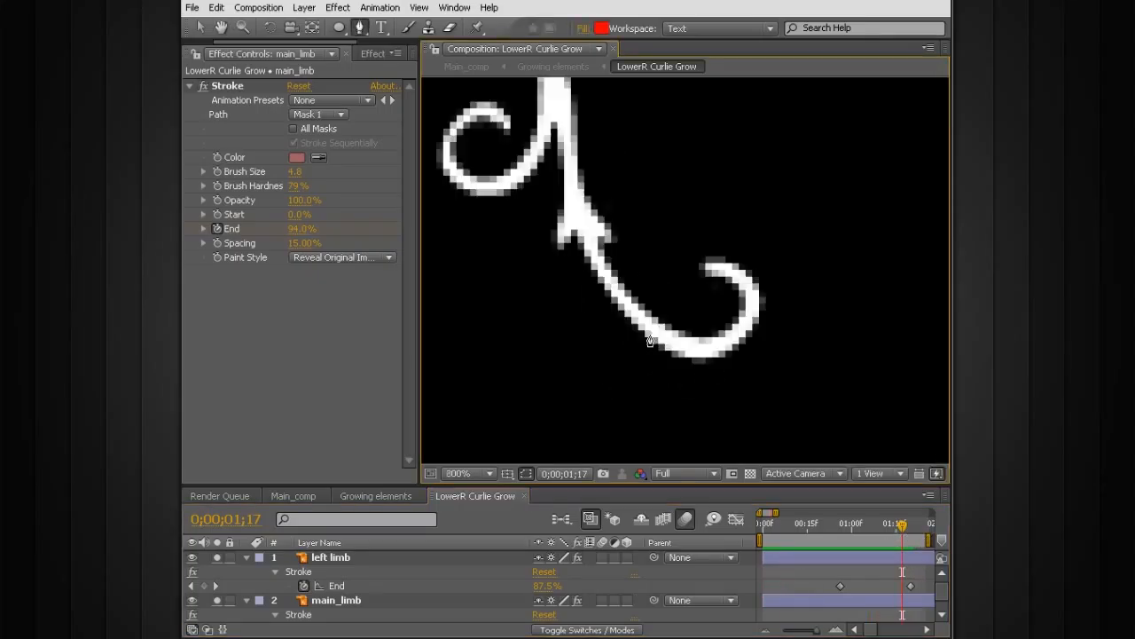
pyautogui.scroll(-1, 650, 340)
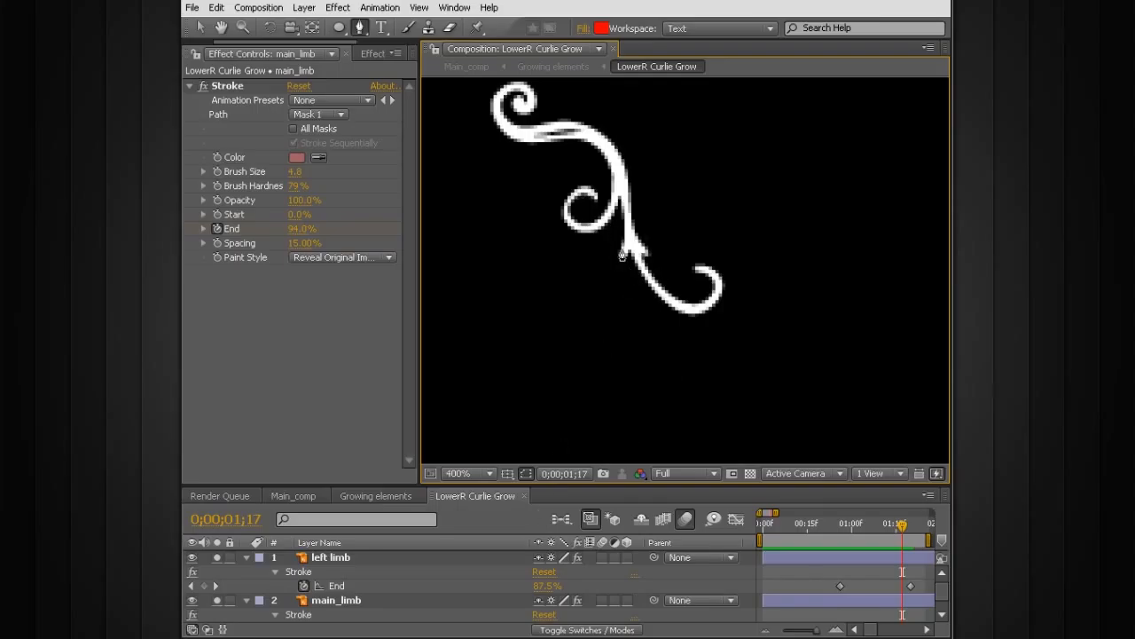
pyautogui.click(346, 563)
pyautogui.hotkey('ctrl', 'd')
pyautogui.hotkey('ctrl', 'd')
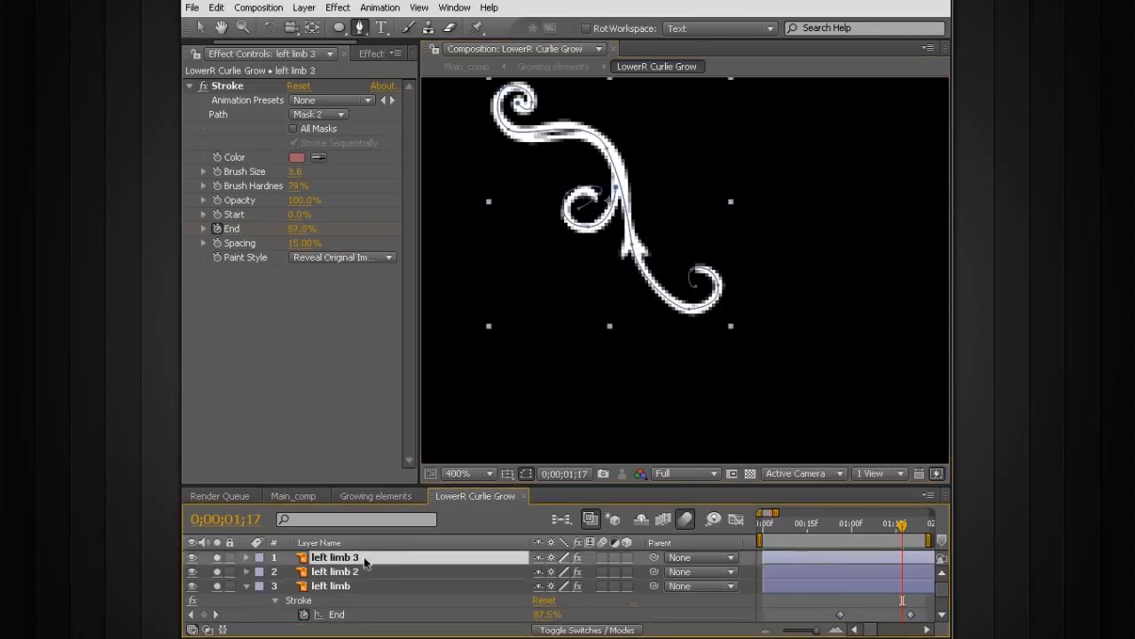
# Step: Rename the two left limb copies as "bottom limb" and, for the uppermost layer, "top limb"
pyautogui.click(344, 571)
pyautogui.press('Return')
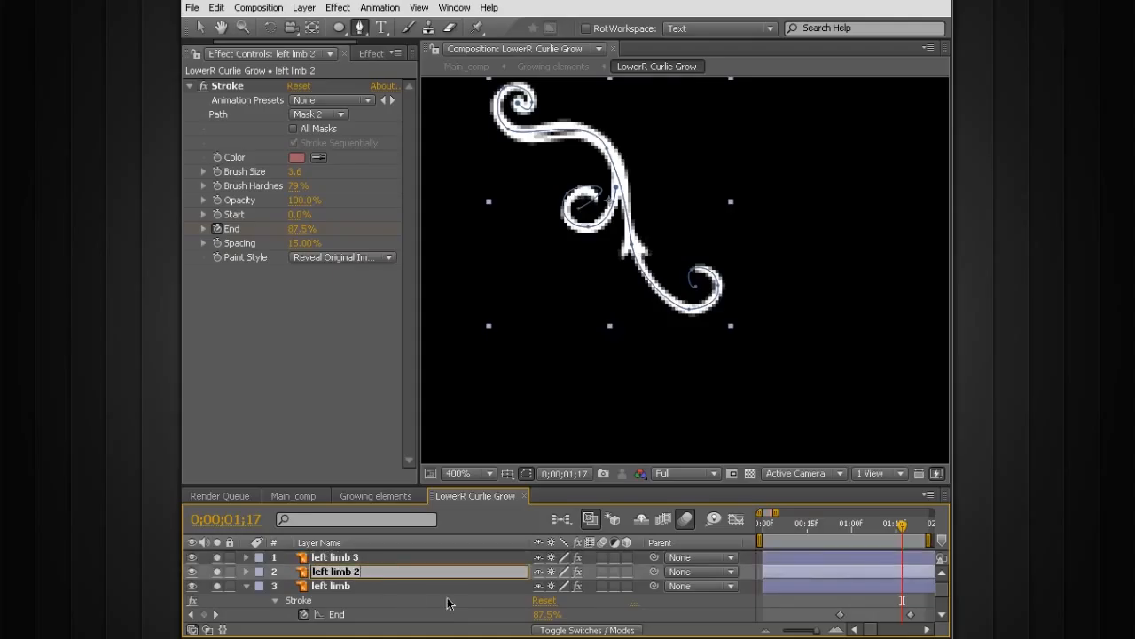
pyautogui.write('bottom limb')
pyautogui.press('Return')
pyautogui.click(382, 560)
pyautogui.press('Return')
pyautogui.write('top lim')
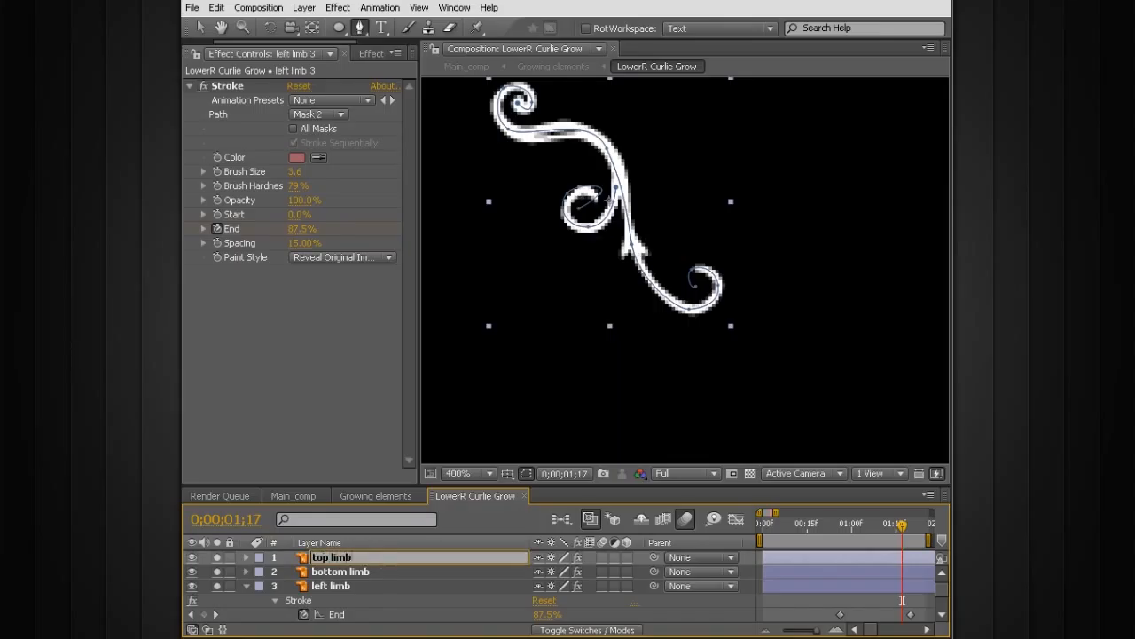
pyautogui.write('b')
pyautogui.press('Return')
# Step: Delete Mask 1 and Mask 2 from both the top limb and bottom limb layers
pyautogui.keyDown('ctrl'); pyautogui.click(369, 573); pyautogui.keyUp('ctrl')
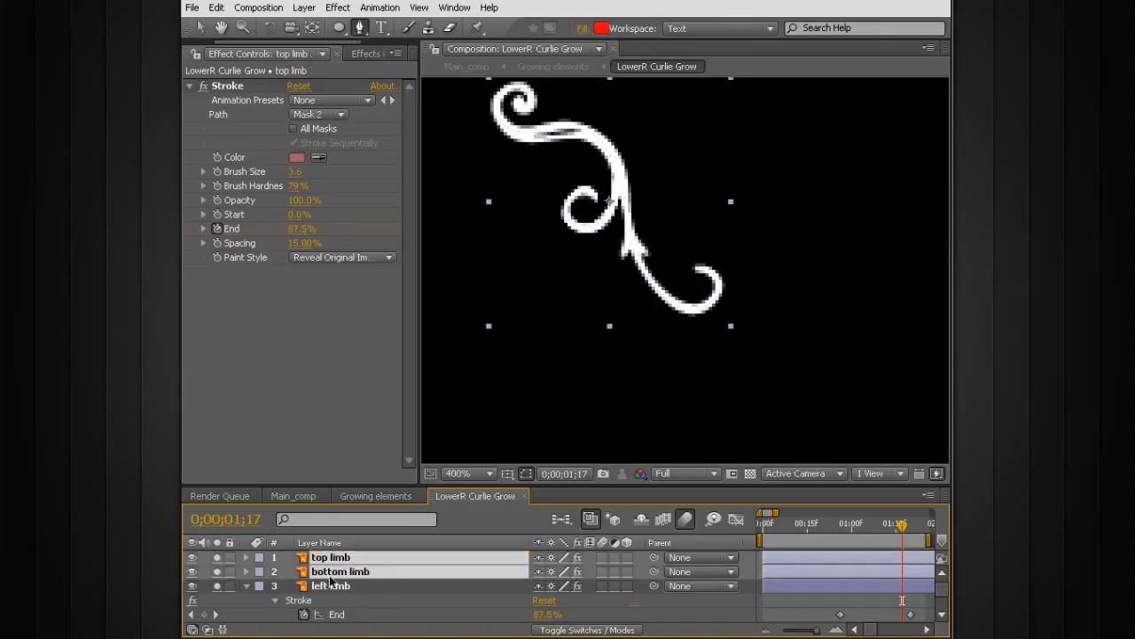
pyautogui.press('m')
pyautogui.click(330, 572)
pyautogui.keyDown('shift'); pyautogui.click(316, 602); pyautogui.keyUp('shift')
pyautogui.press('Delete')
pyautogui.click(317, 587)
pyautogui.keyDown('shift'); pyautogui.click(314, 614); pyautogui.keyUp('shift')
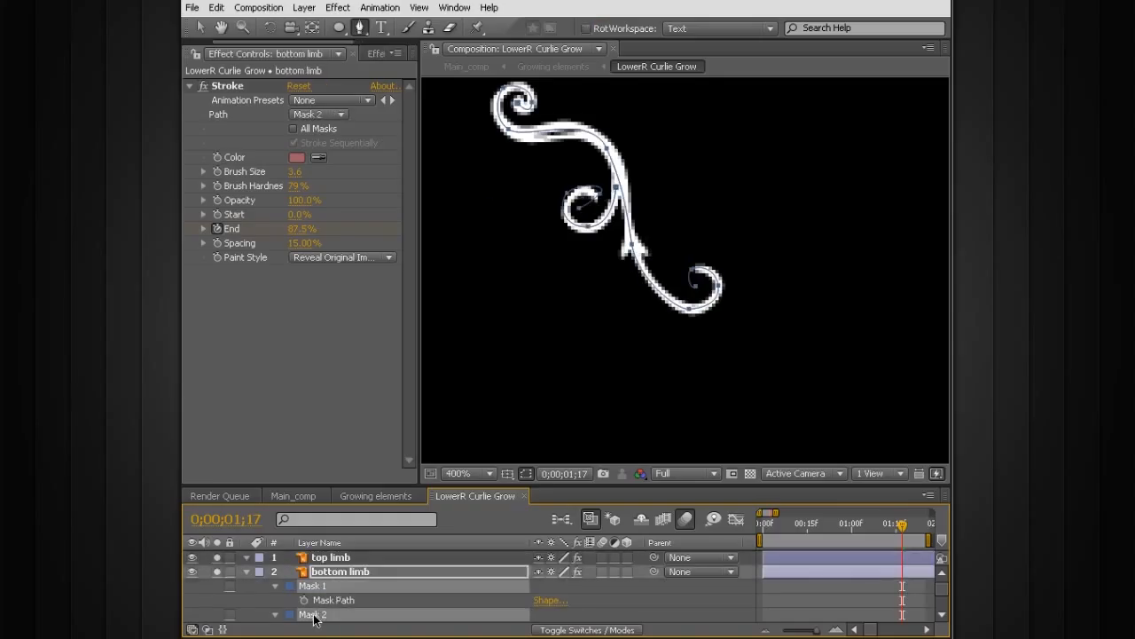
pyautogui.press('Delete')
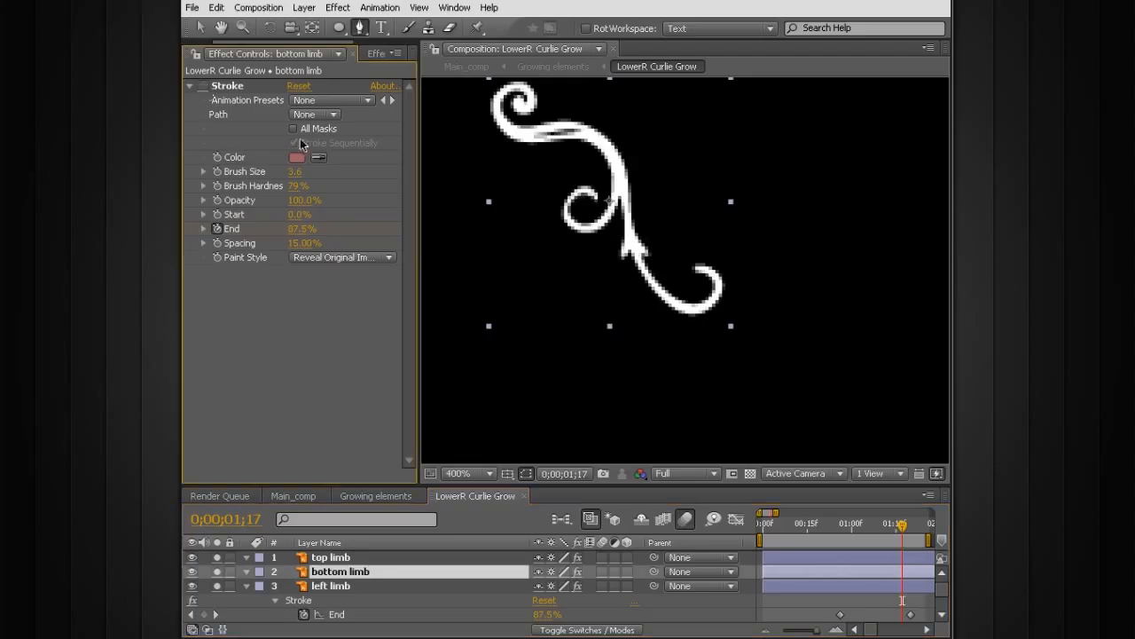
# Step: Draw an open mask path on the bottom limb layer from the stem around the small curl below the left curl
pyautogui.scroll(1, 596, 260)
pyautogui.moveTo(596, 261); pyautogui.dragTo(621, 289)
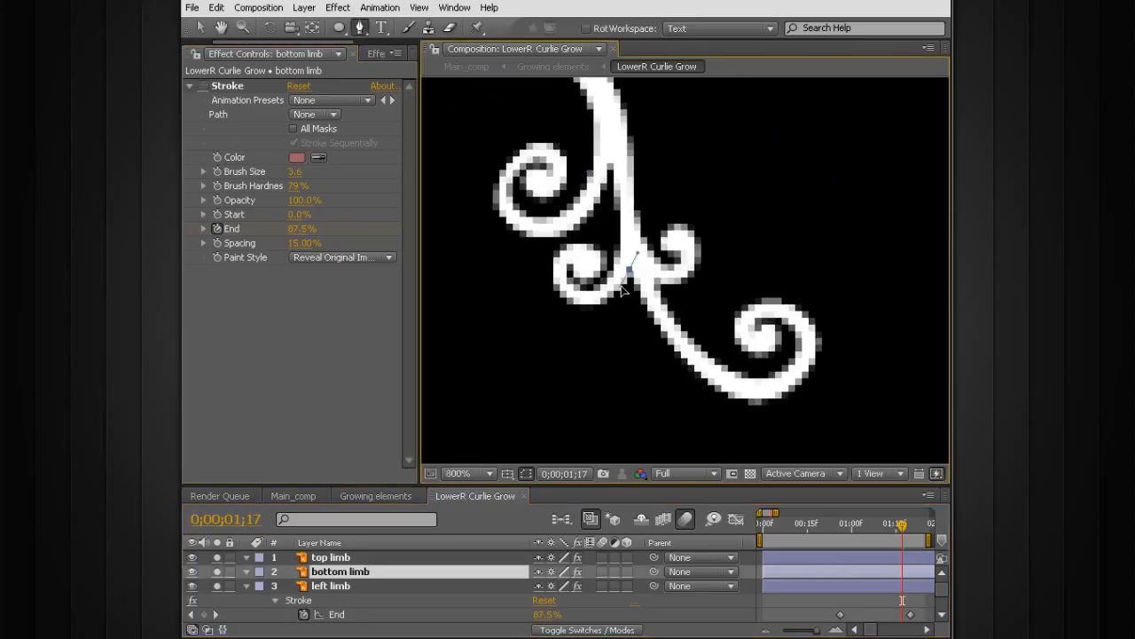
pyautogui.moveTo(585, 312); pyautogui.dragTo(561, 301)
pyautogui.moveTo(552, 257); pyautogui.dragTo(600, 274)
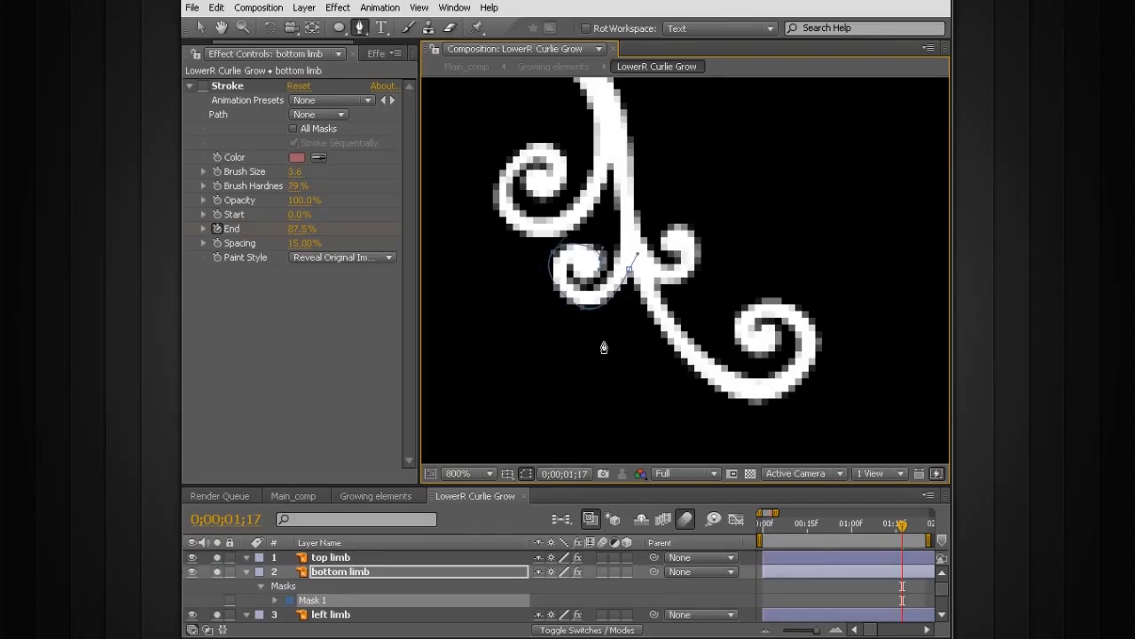
pyautogui.scroll(1, 531, 256)
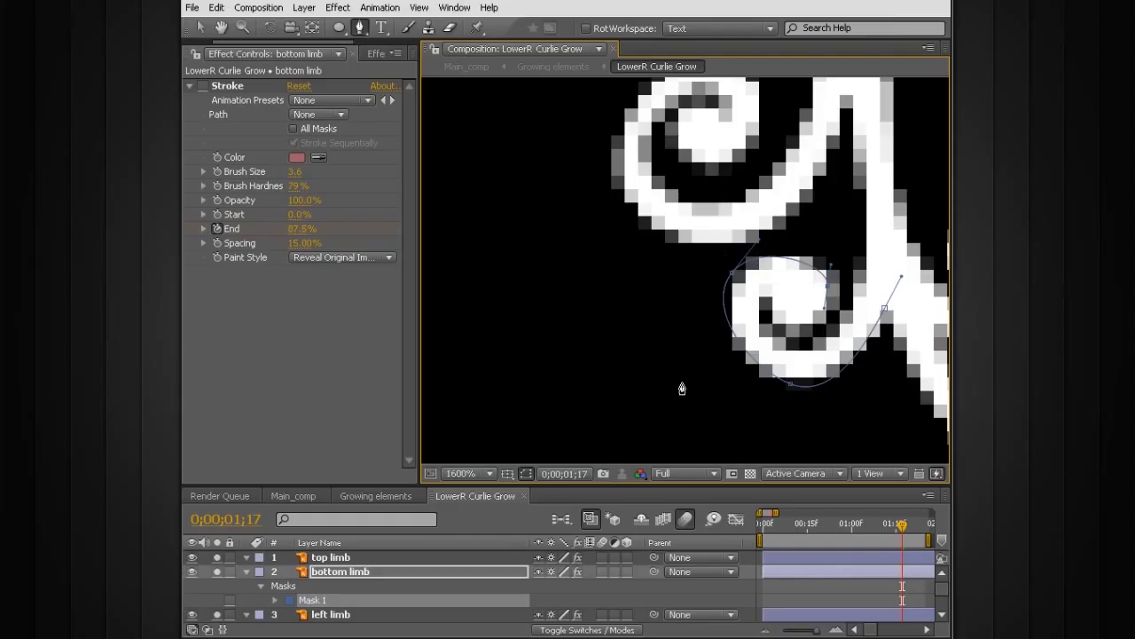
pyautogui.scroll(-1, 681, 389)
pyautogui.moveTo(682, 389); pyautogui.dragTo(568, 462)
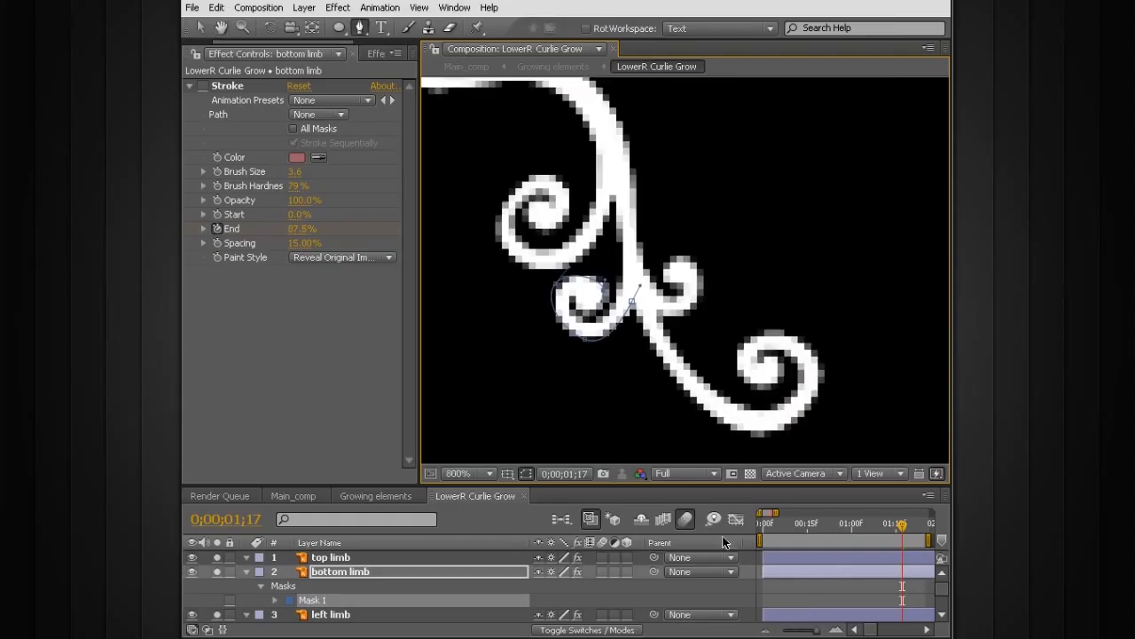
# Step: Turn on the bottom limb layer's Stroke effect and set its path to Mask 1
pyautogui.click(203, 85)
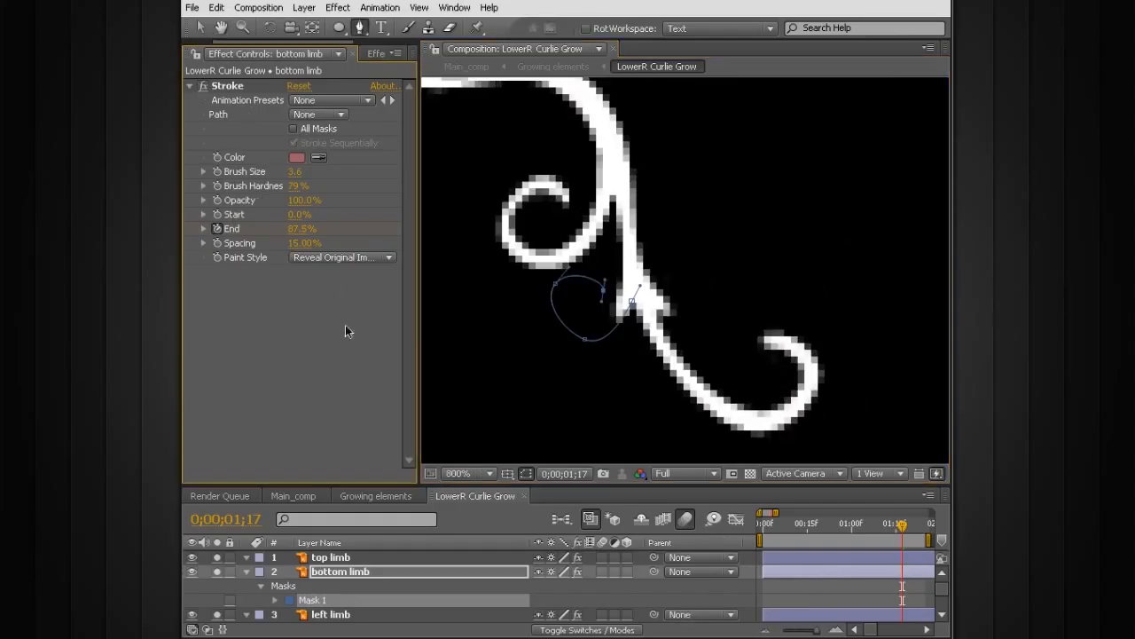
pyautogui.moveTo(898, 538)
pyautogui.mouseDown()
pyautogui.moveTo(837, 537)
pyautogui.moveTo(926, 538)
pyautogui.moveTo(837, 538)
pyautogui.moveTo(907, 536)
pyautogui.moveTo(866, 532)
pyautogui.moveTo(885, 527)
pyautogui.mouseUp()
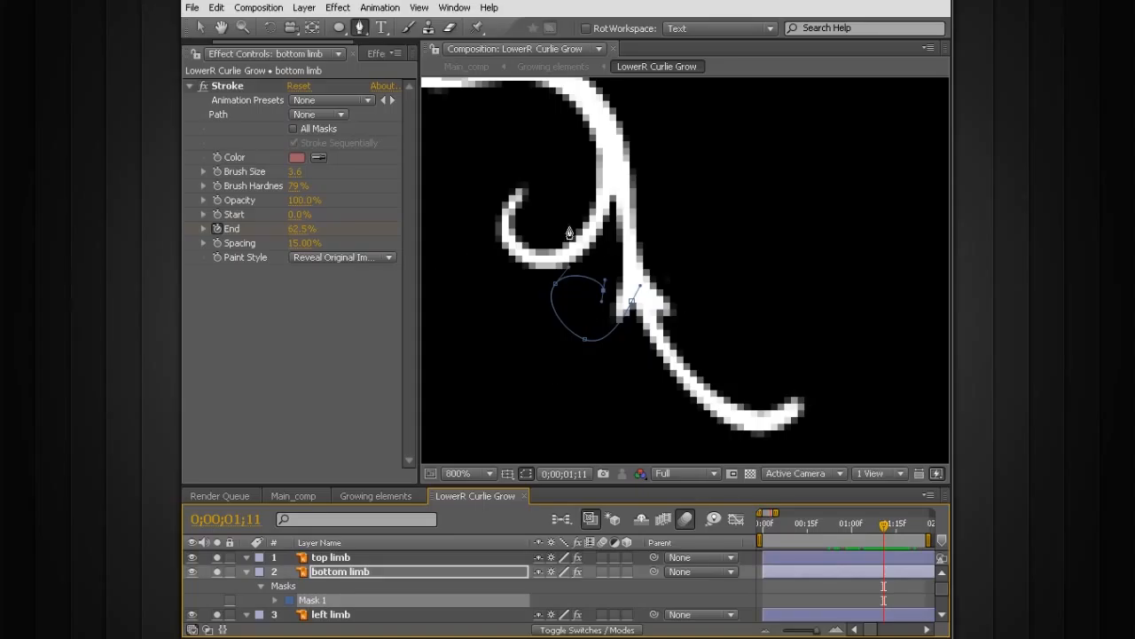
pyautogui.click(317, 113)
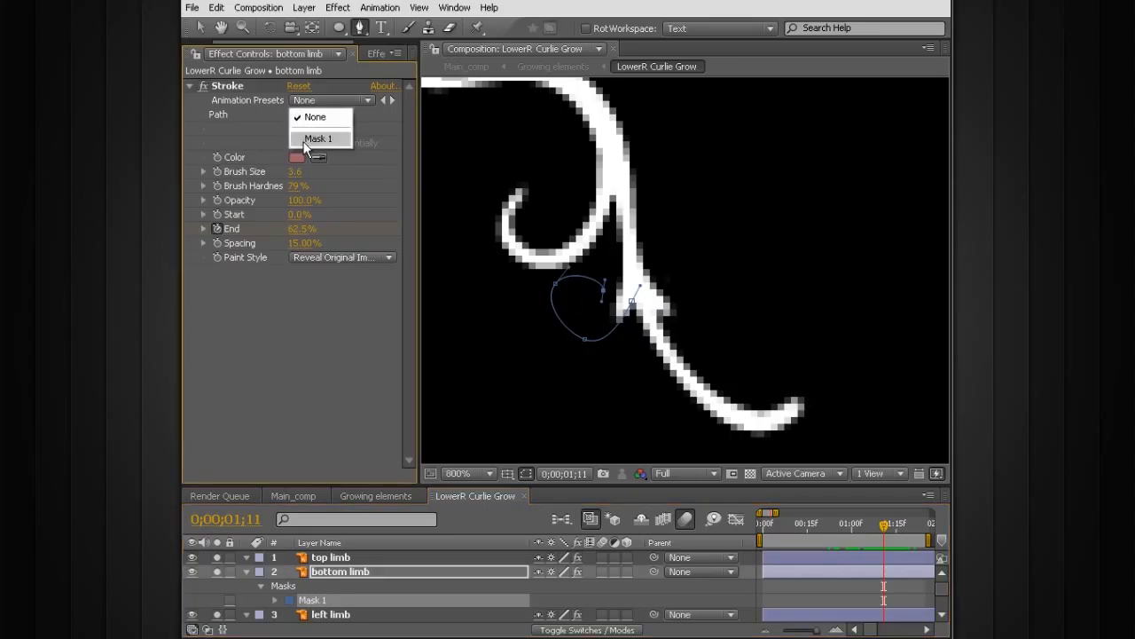
pyautogui.click(317, 138)
# Step: Move the bottom limb's first Stroke End keyframe to 0;00;01;01
pyautogui.moveTo(894, 531)
pyautogui.mouseDown()
pyautogui.moveTo(831, 532)
pyautogui.moveTo(844, 532)
pyautogui.moveTo(833, 547)
pyautogui.moveTo(843, 543)
pyautogui.mouseUp()
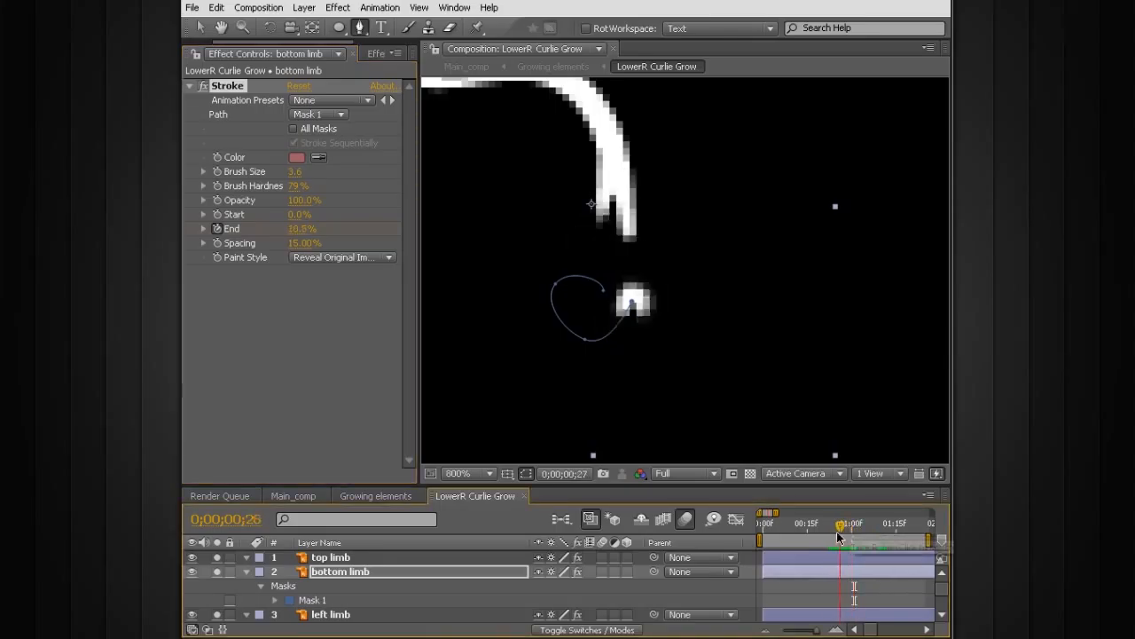
pyautogui.click(836, 572)
pyautogui.press('u')
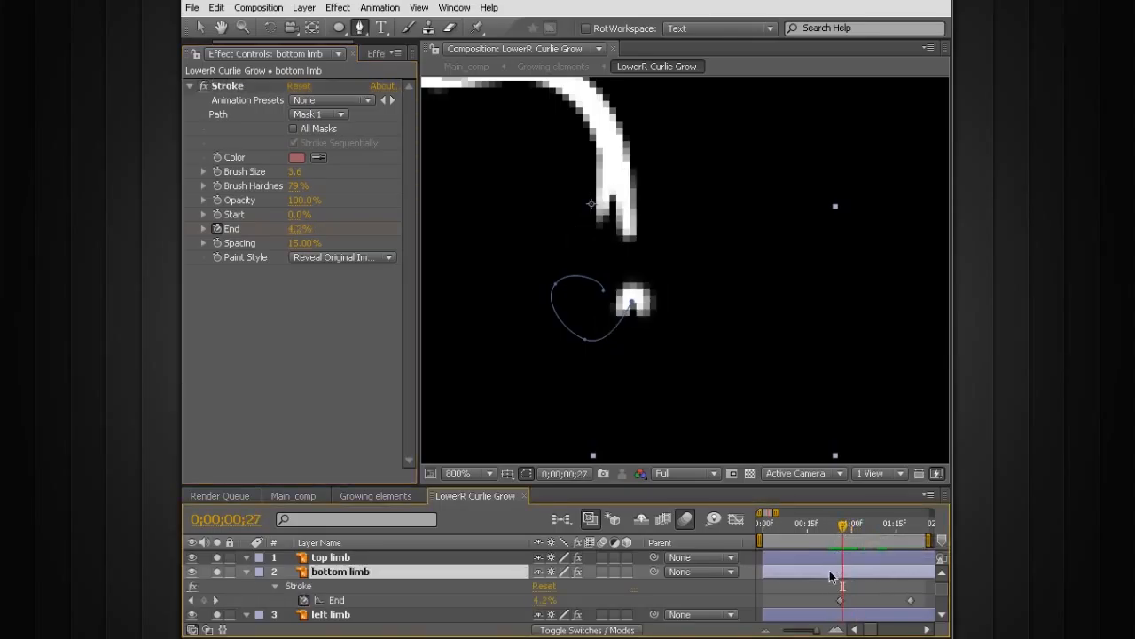
pyautogui.moveTo(845, 530); pyautogui.dragTo(852, 537)
pyautogui.moveTo(841, 601); pyautogui.dragTo(855, 602)
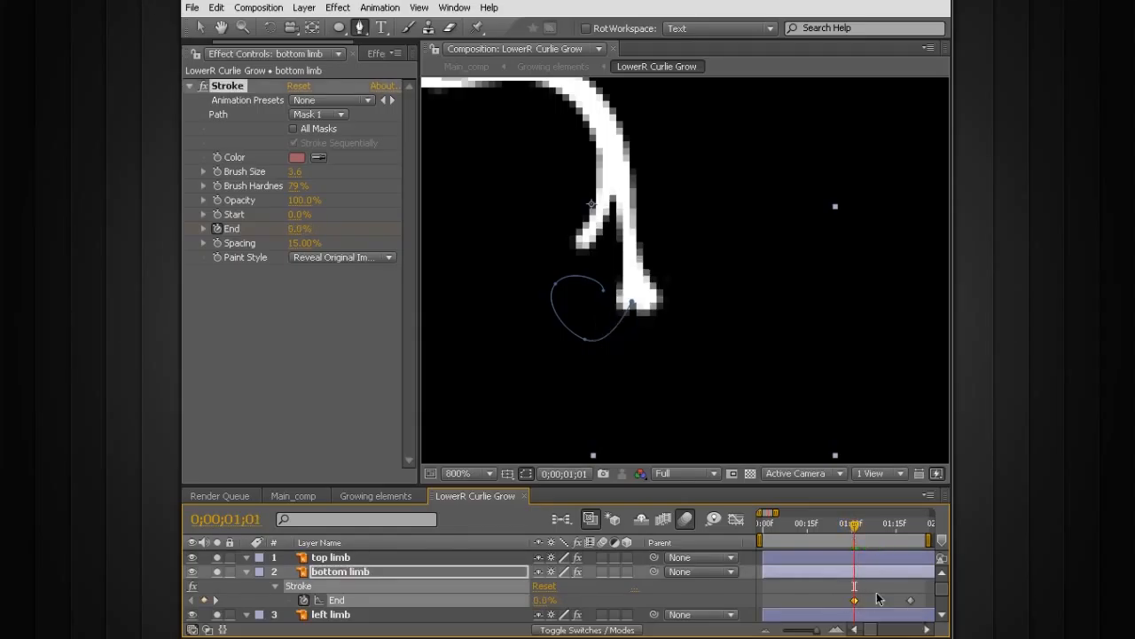
pyautogui.click(875, 599)
# Step: Review the bottom limb's growth frame by frame up to 0;00;01;20
pyautogui.press('pagedown')
pyautogui.press('pagedown')
pyautogui.press('pagedown')
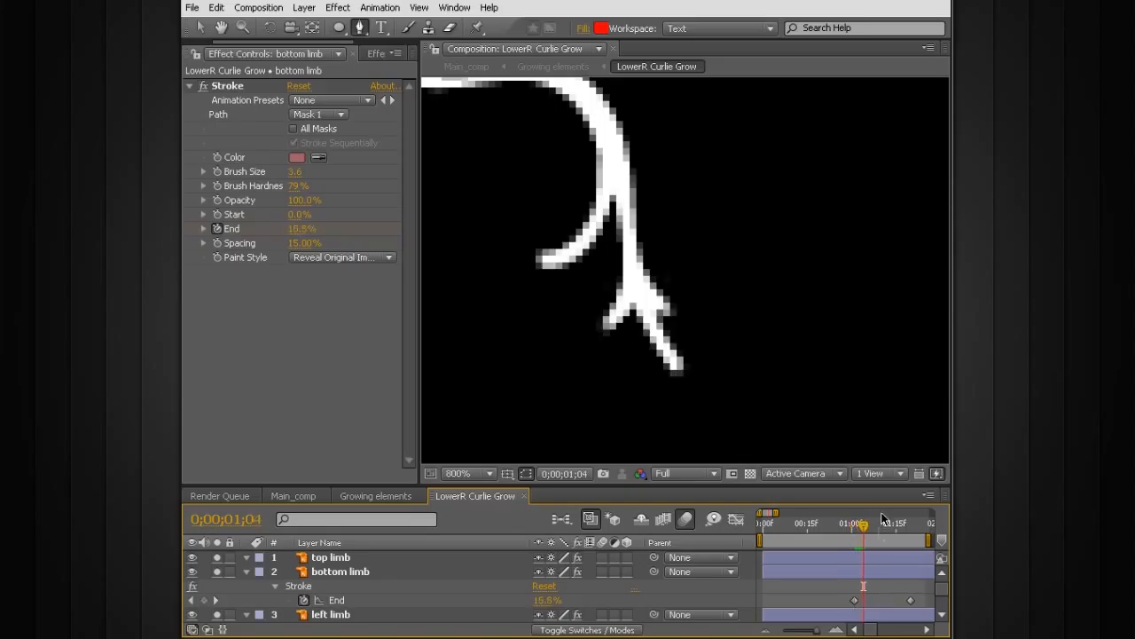
pyautogui.moveTo(865, 530)
pyautogui.mouseDown()
pyautogui.moveTo(914, 530)
pyautogui.moveTo(909, 543)
pyautogui.moveTo(912, 531)
pyautogui.mouseUp()
pyautogui.scroll(-6, 751, 401)
pyautogui.scroll(1, 750, 401)
# Step: With its Stroke effect turned off, extend the bottom limb's mask path into the centre of the small curl
pyautogui.click(203, 96)
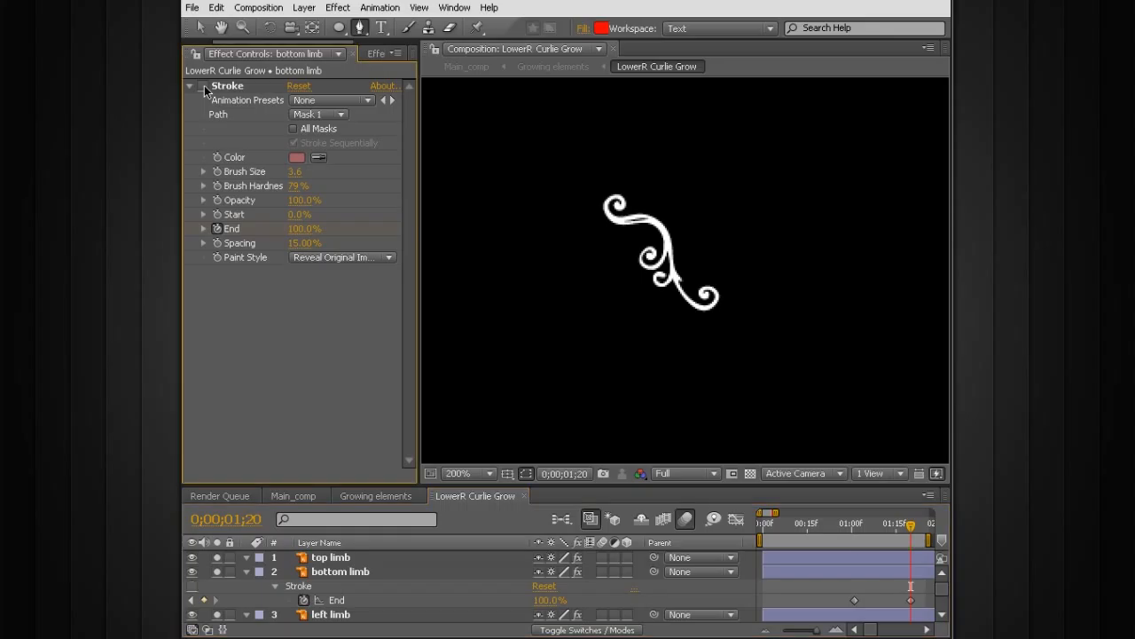
pyautogui.click(203, 86)
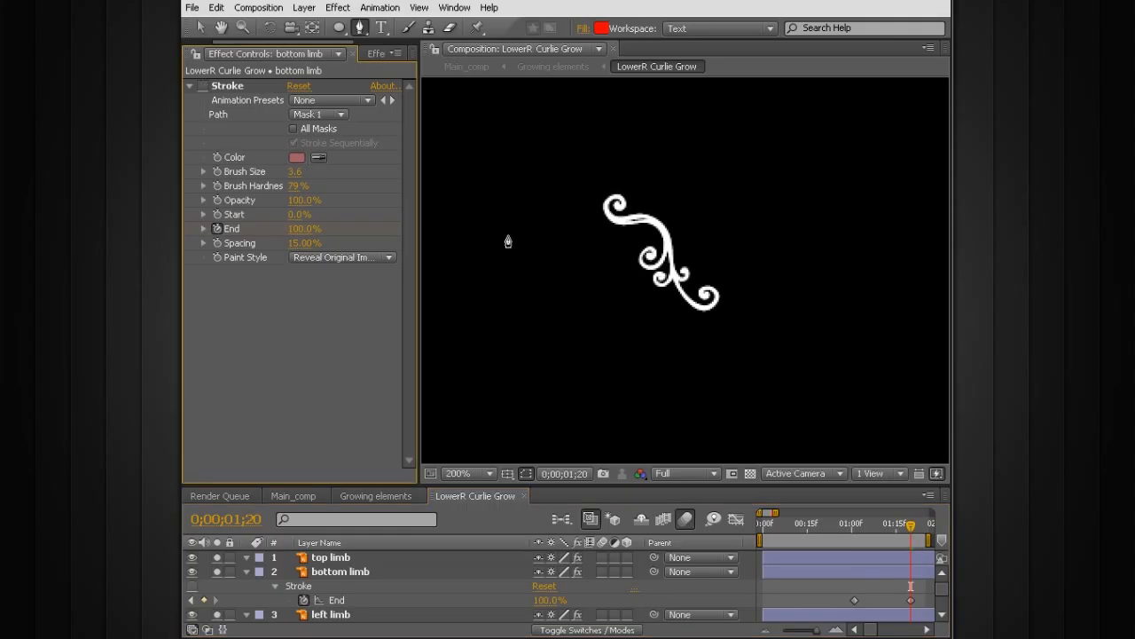
pyautogui.scroll(4, 506, 240)
pyautogui.moveTo(583, 263); pyautogui.dragTo(624, 257)
pyautogui.scroll(1, 624, 257)
pyautogui.press('g')
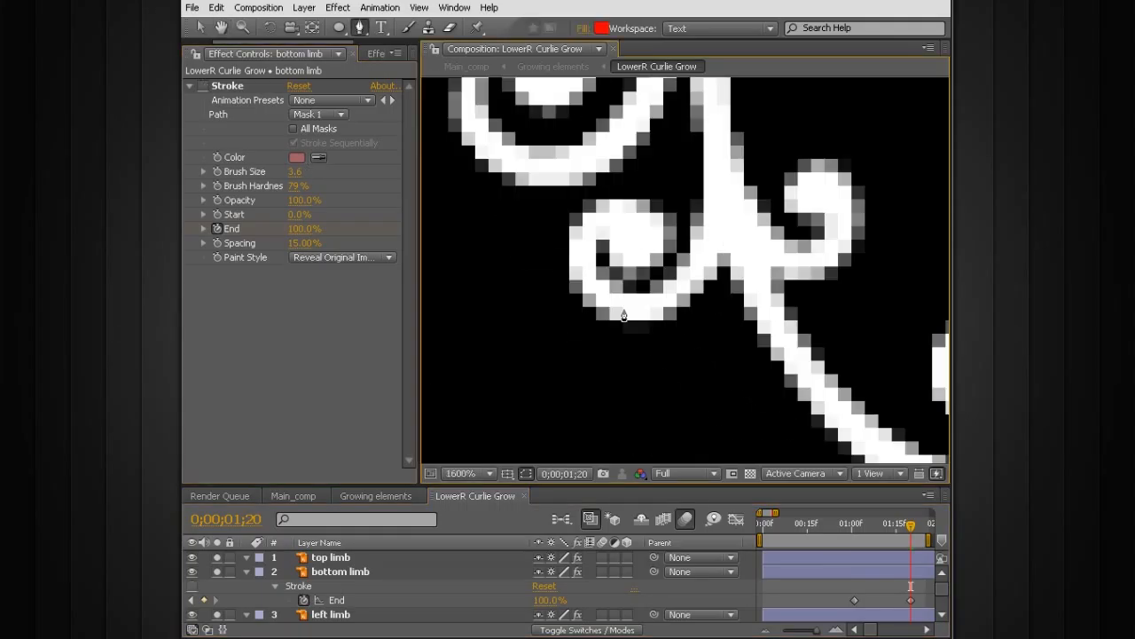
pyautogui.click(866, 577)
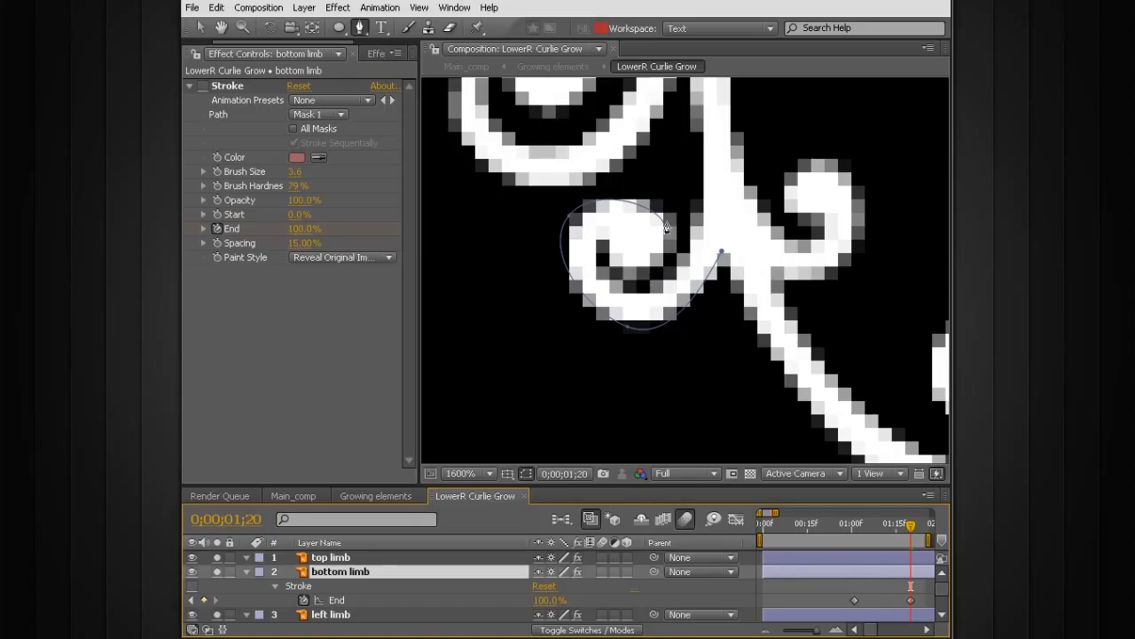
pyautogui.press('Return')
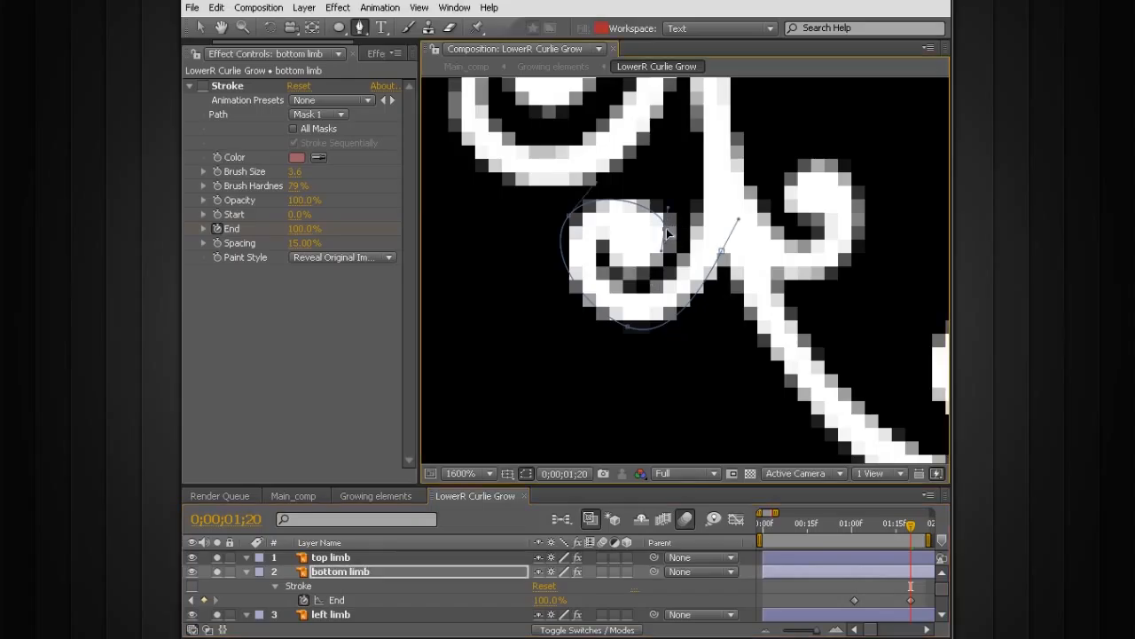
pyautogui.click(618, 261)
# Step: Turn the bottom limb's Stroke effect back on and play back the growth of its curl
pyautogui.moveTo(911, 532)
pyautogui.mouseDown()
pyautogui.moveTo(879, 542)
pyautogui.moveTo(845, 527)
pyautogui.mouseUp()
pyautogui.click(204, 85)
pyautogui.press('k')
pyautogui.press('space')
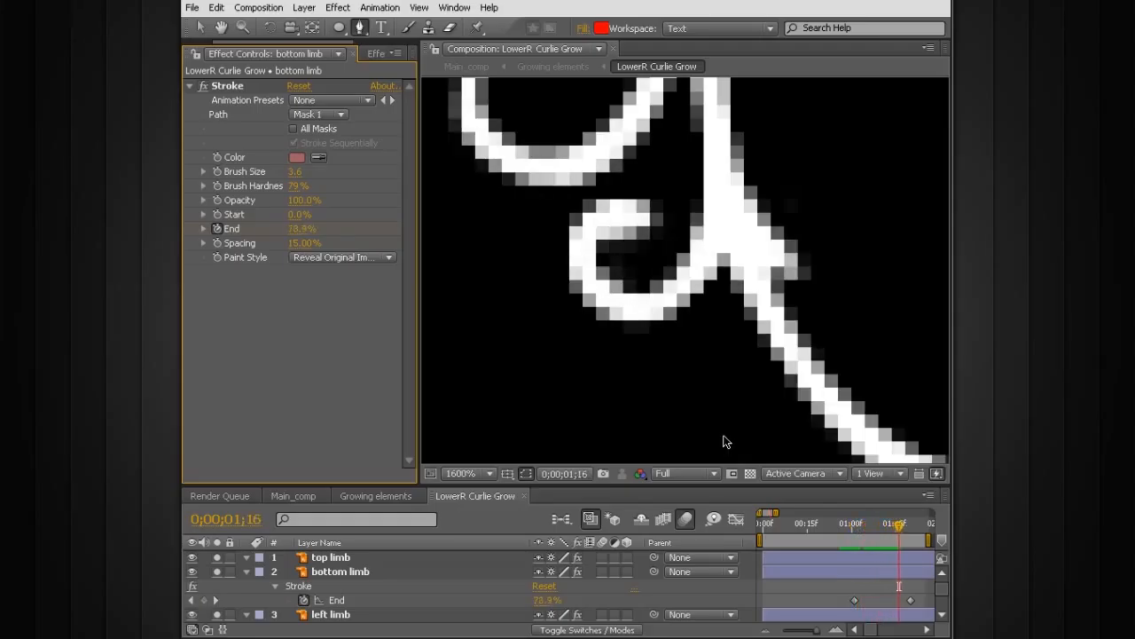
pyautogui.press(',')
pyautogui.press(',')
pyautogui.press(',')
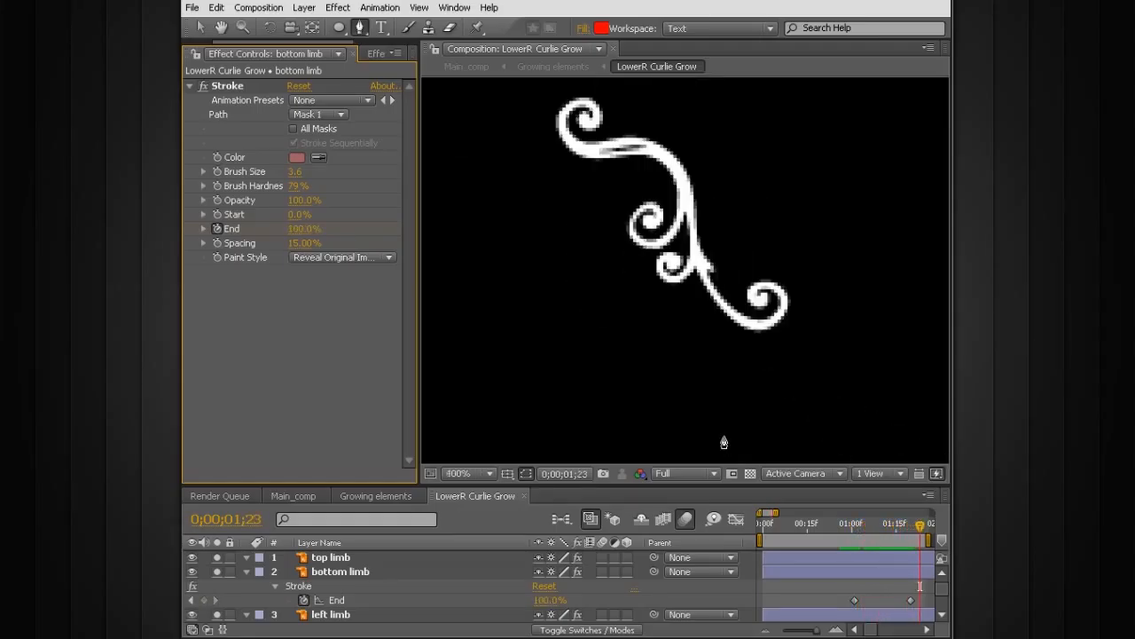
# Step: Move the top limb's first Stroke End keyframe to 0;00;01;01
pyautogui.click(855, 560)
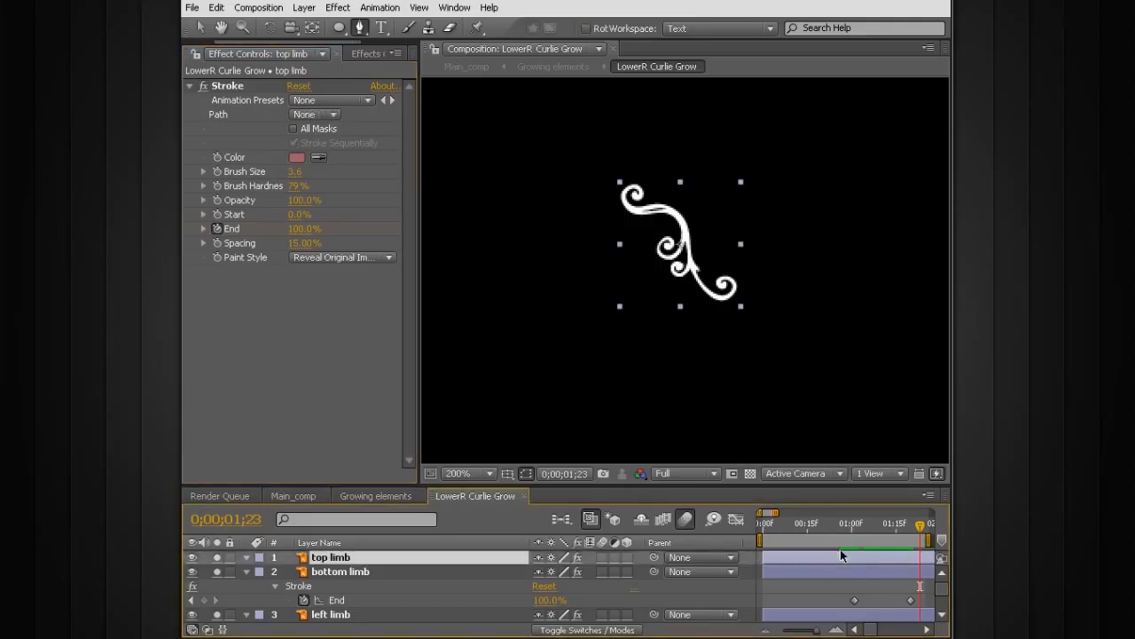
pyautogui.click(855, 516)
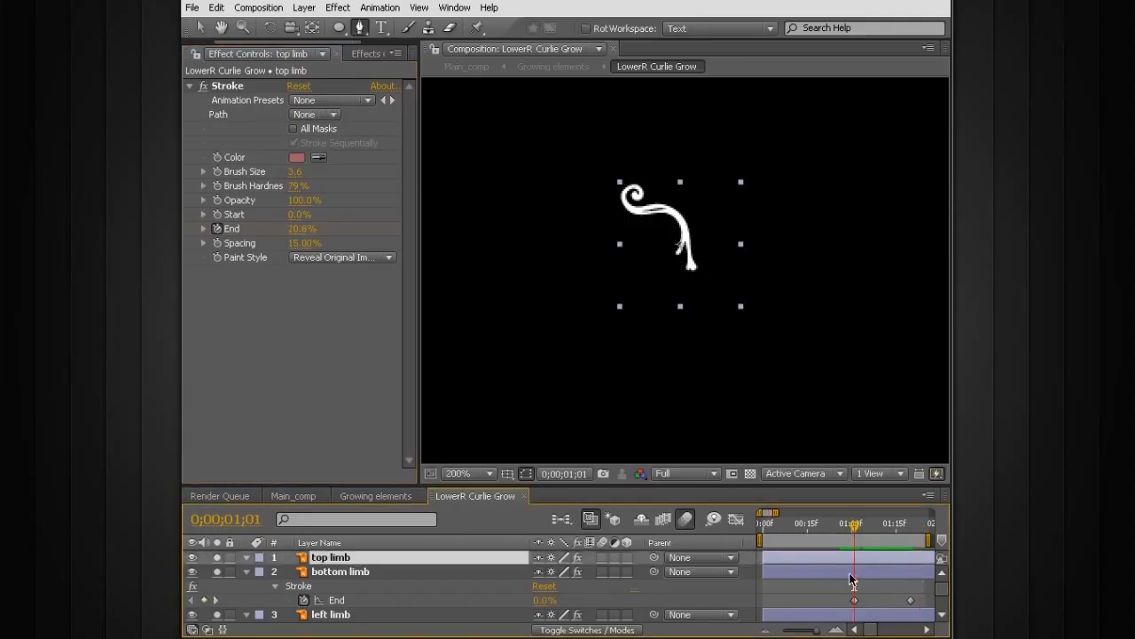
pyautogui.press('u')
pyautogui.moveTo(839, 586); pyautogui.dragTo(854, 587)
pyautogui.click(877, 589)
pyautogui.click(825, 555)
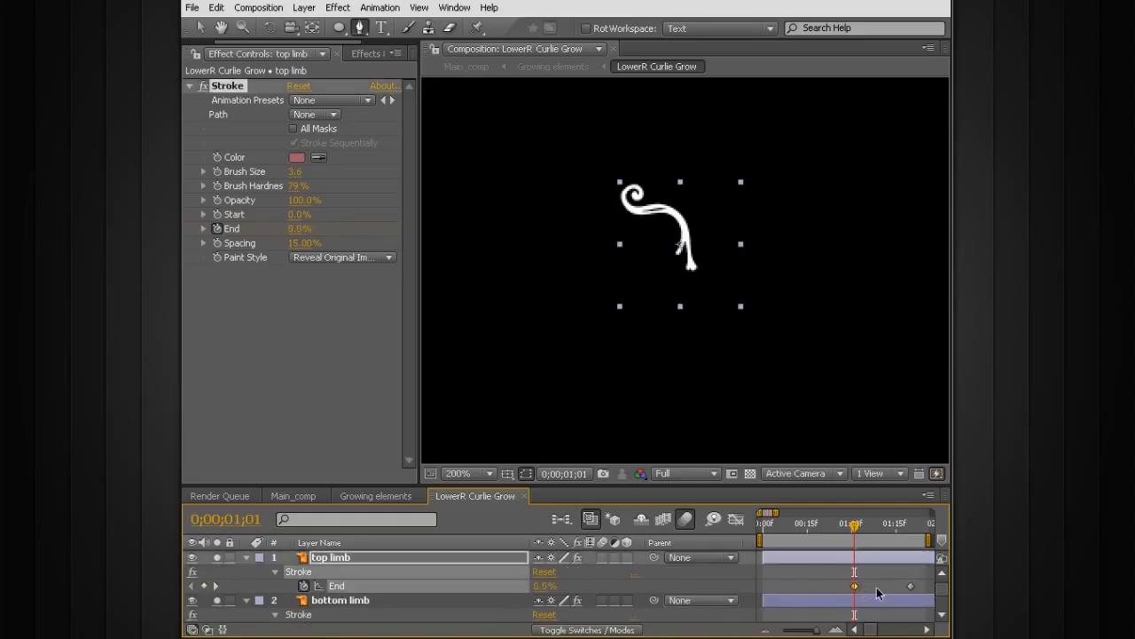
pyautogui.press('u')
# Step: With its Stroke effect off, draw an open mask path on the top limb layer from the stem around the small right-hand curl
pyautogui.scroll(3, 735, 241)
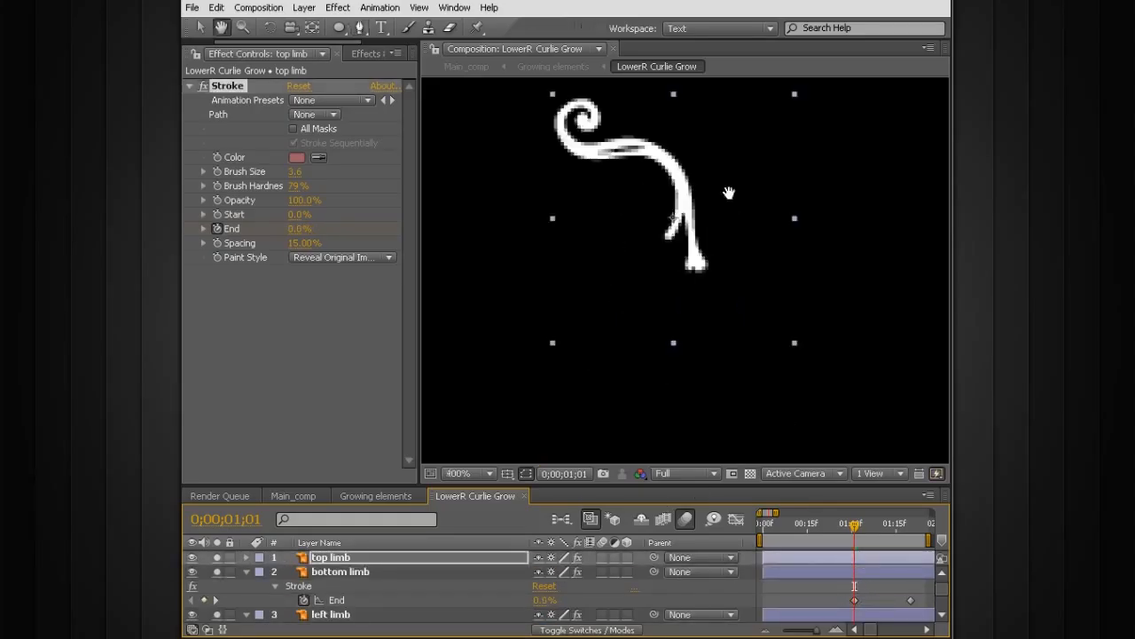
pyautogui.click(205, 87)
pyautogui.moveTo(644, 366)
pyautogui.mouseDown()
pyautogui.moveTo(641, 325)
pyautogui.moveTo(619, 305)
pyautogui.moveTo(625, 319)
pyautogui.mouseUp()
pyautogui.scroll(1, 622, 301)
pyautogui.click(530, 313)
pyautogui.moveTo(611, 263); pyautogui.dragTo(582, 272)
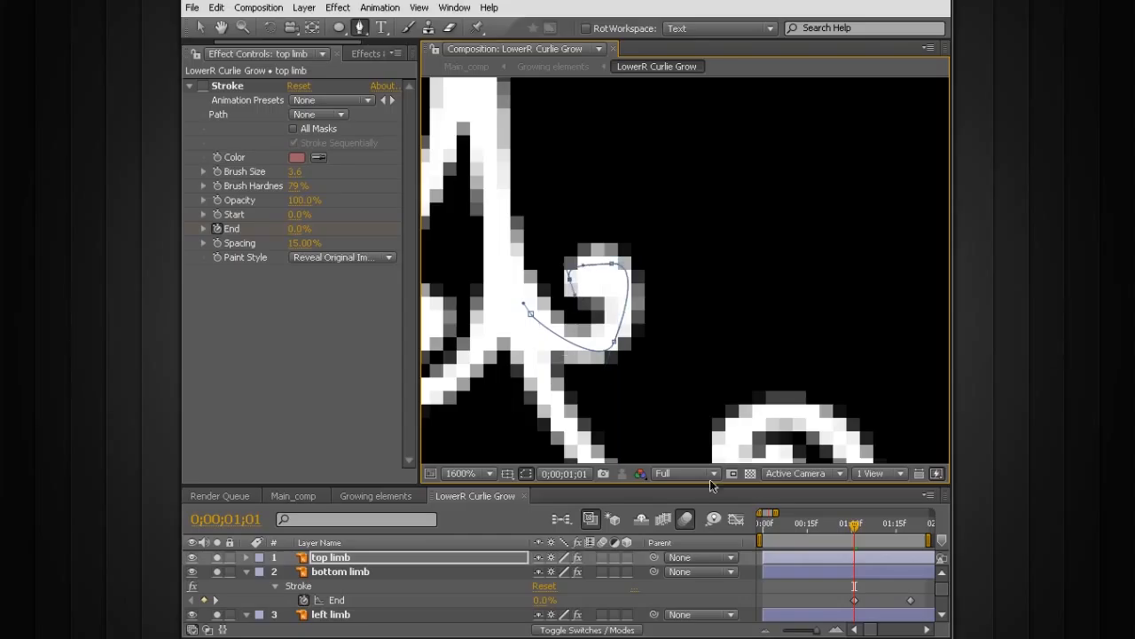
# Step: Turn on the top limb's Stroke effect with Mask 1 as its path and play back the growth
pyautogui.click(203, 85)
pyautogui.click(321, 114)
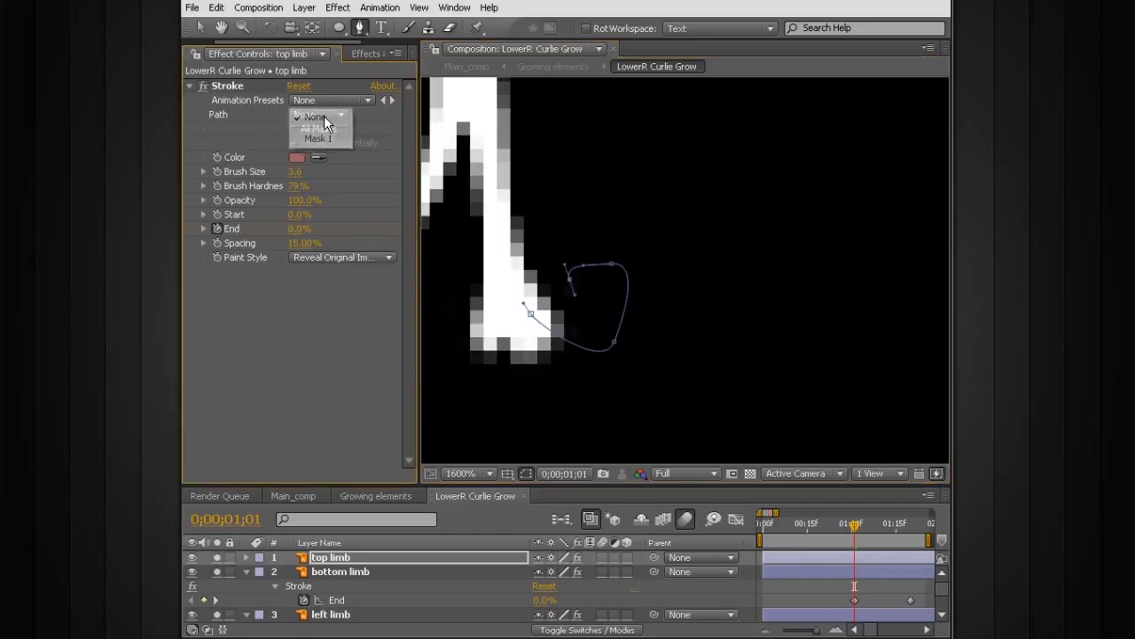
pyautogui.click(321, 139)
pyautogui.scroll(-1, 541, 375)
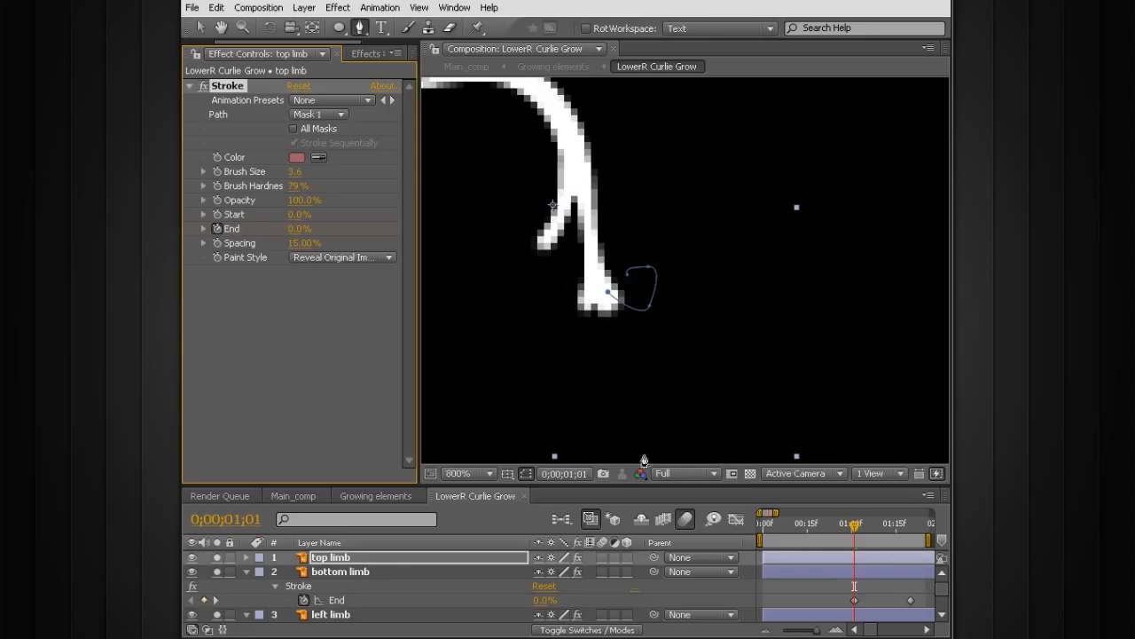
pyautogui.press('space')
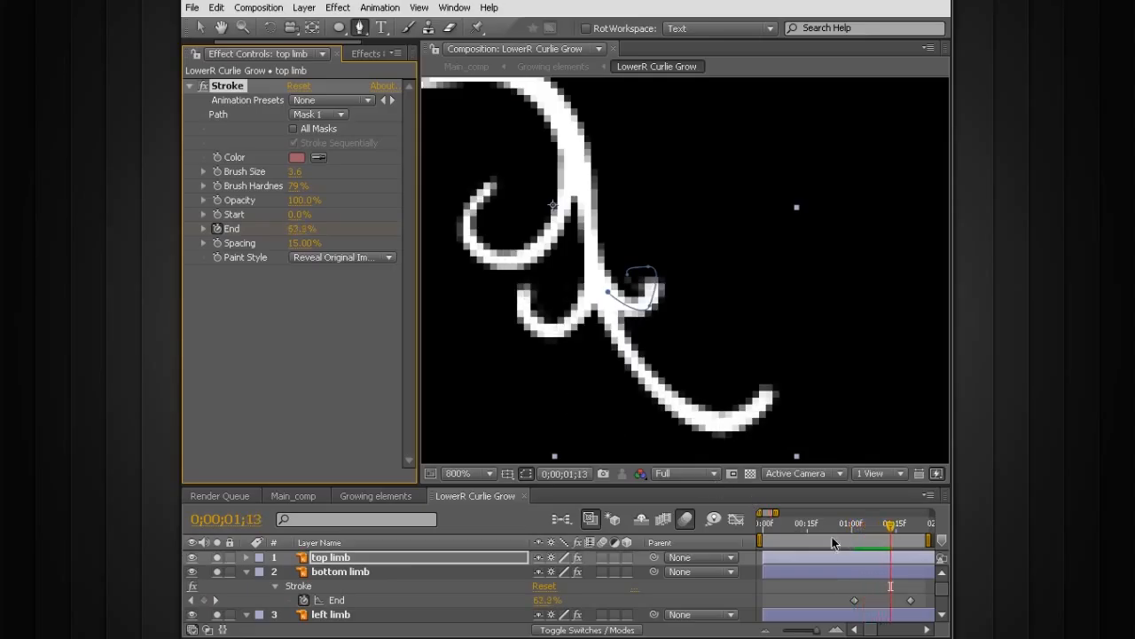
# Step: Try moving the bottom limb's final Stroke End keyframe to 0;00;01;14
pyautogui.press('pagedown')
pyautogui.press('pagedown')
pyautogui.press('pageup')
pyautogui.press('pageup')
pyautogui.press('pageup')
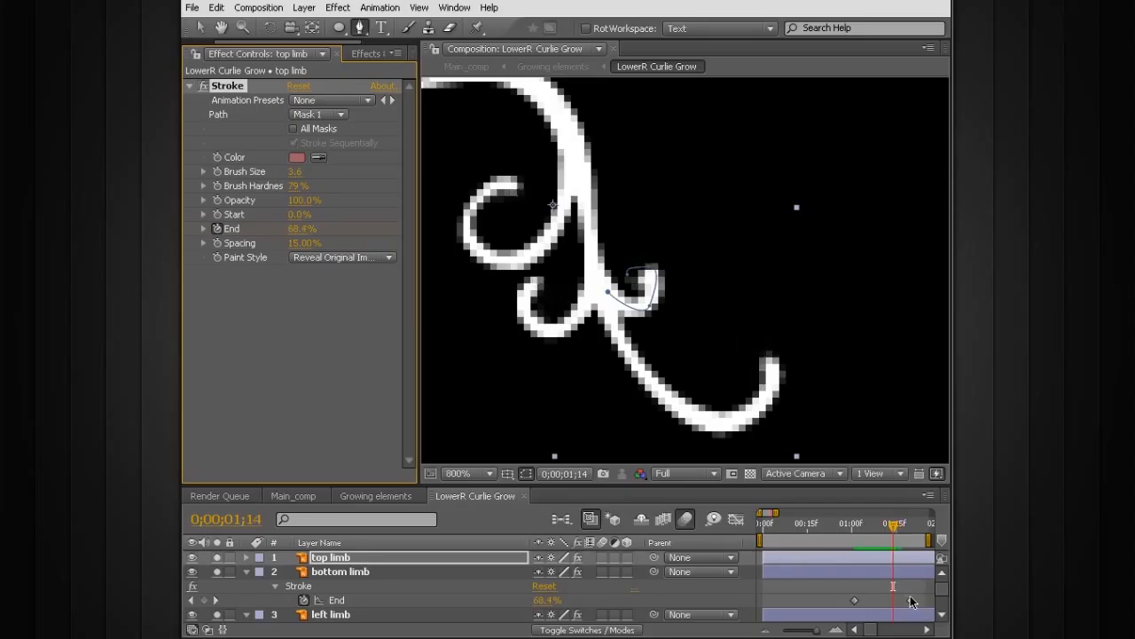
pyautogui.moveTo(913, 601); pyautogui.dragTo(893, 601)
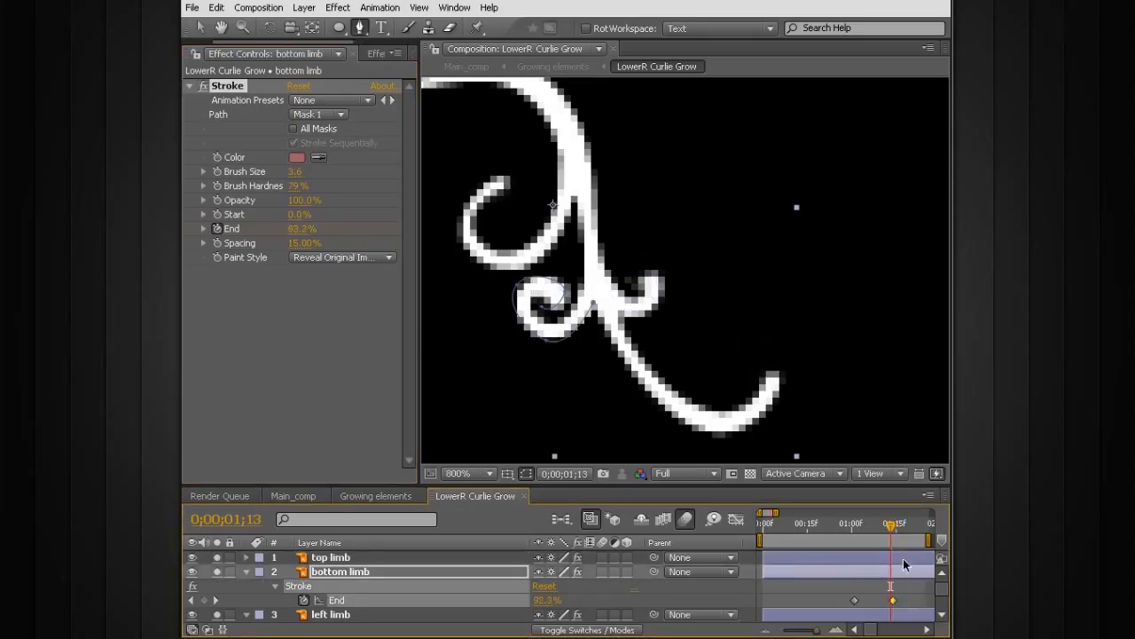
# Step: Move the top limb's final Stroke End keyframe to 0;00;01;15
pyautogui.click(904, 562)
pyautogui.press('u')
pyautogui.moveTo(909, 587); pyautogui.dragTo(896, 589)
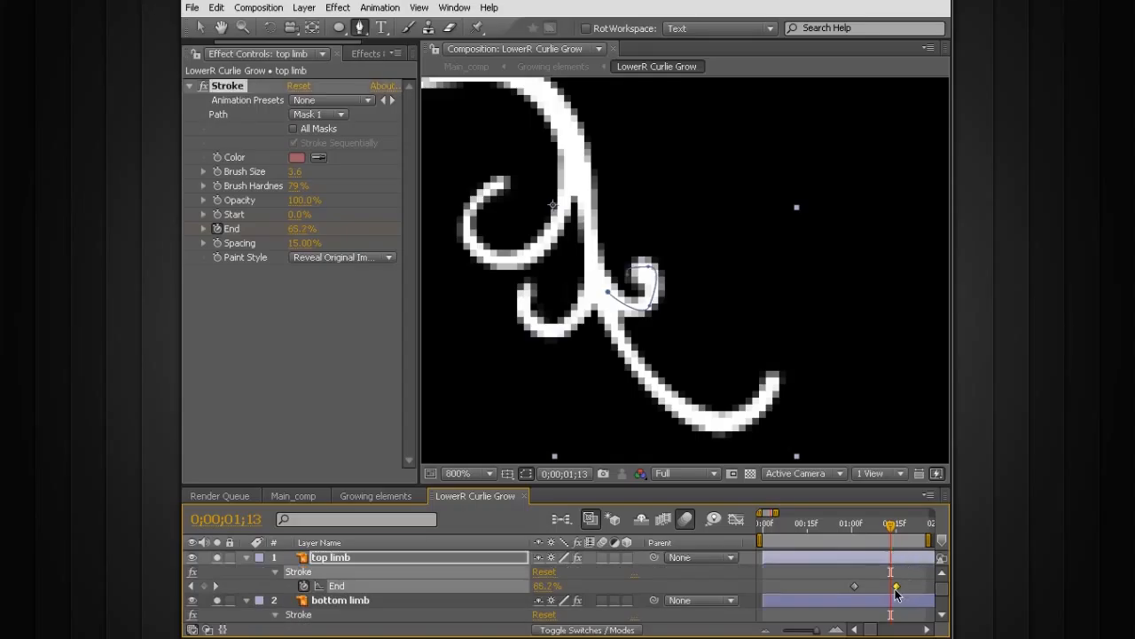
# Step: Step backward and forward through the frames to examine the growth timing of all the limbs
pyautogui.press('pageup')
pyautogui.press('pageup')
pyautogui.press('pageup')
pyautogui.press('pageup')
pyautogui.press('pageup')
pyautogui.press('pageup')
pyautogui.press('pageup')
pyautogui.press('pageup')
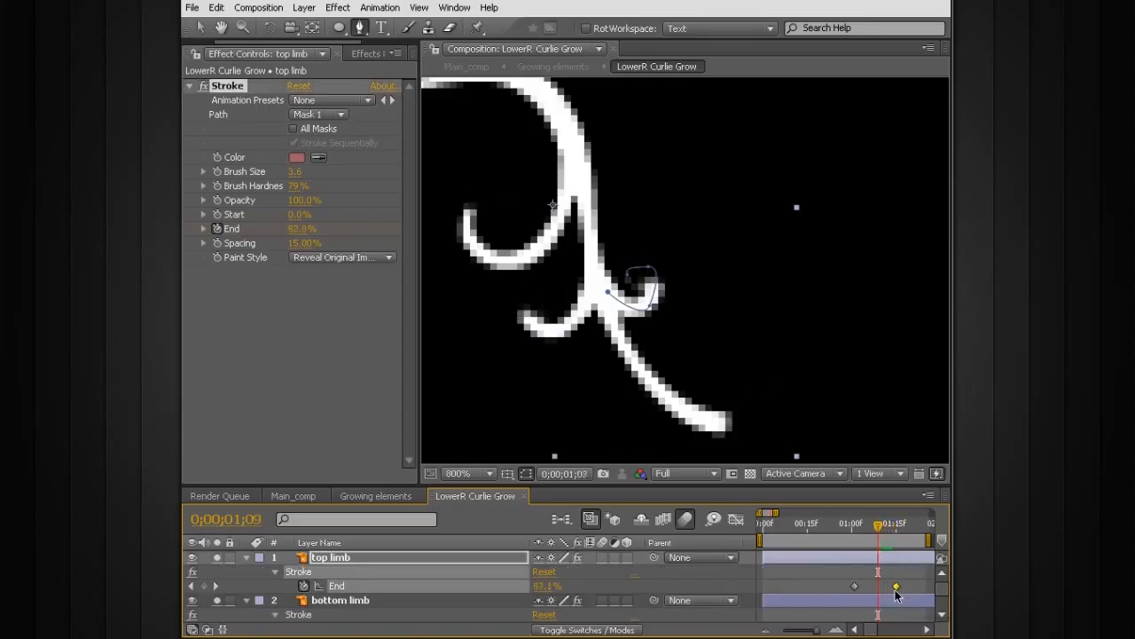
pyautogui.press('pagedown')
pyautogui.press('pagedown')
pyautogui.press('pagedown')
pyautogui.press('pagedown')
pyautogui.press('pagedown')
pyautogui.press('pagedown')
pyautogui.press('pagedown')
pyautogui.press('pagedown')
pyautogui.press('pagedown')
pyautogui.press('pagedown')
pyautogui.press('pagedown')
pyautogui.press('pagedown')
pyautogui.press('pagedown')
pyautogui.press('pagedown')
pyautogui.press('pagedown')
pyautogui.press('pagedown')
pyautogui.press('pagedown')
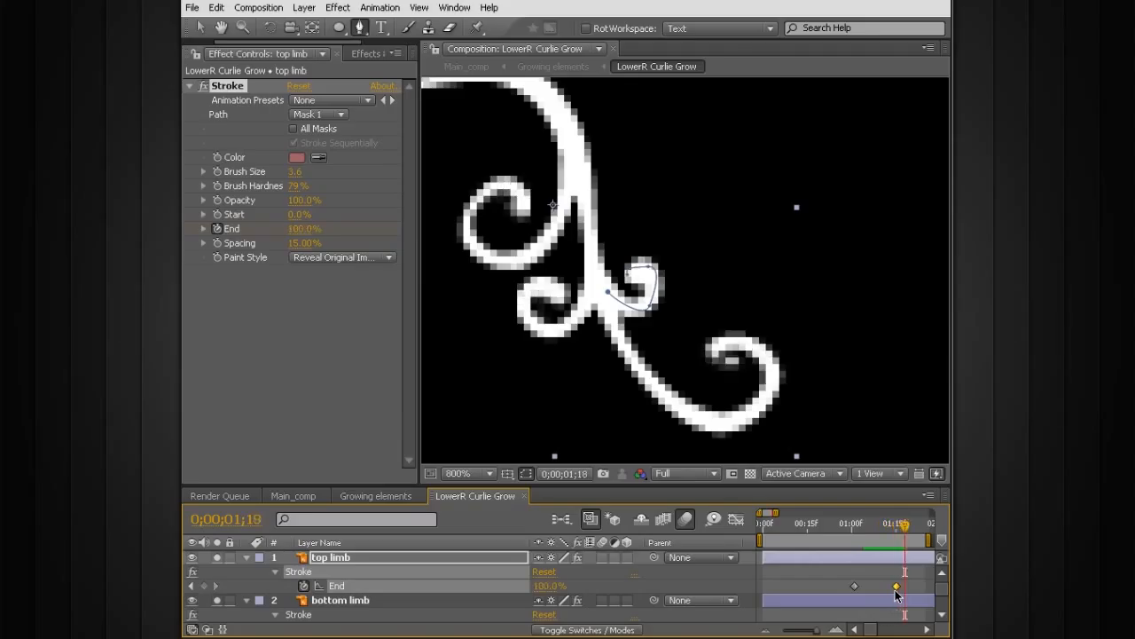
pyautogui.press('pagedown')
pyautogui.press('pagedown')
pyautogui.press('pagedown')
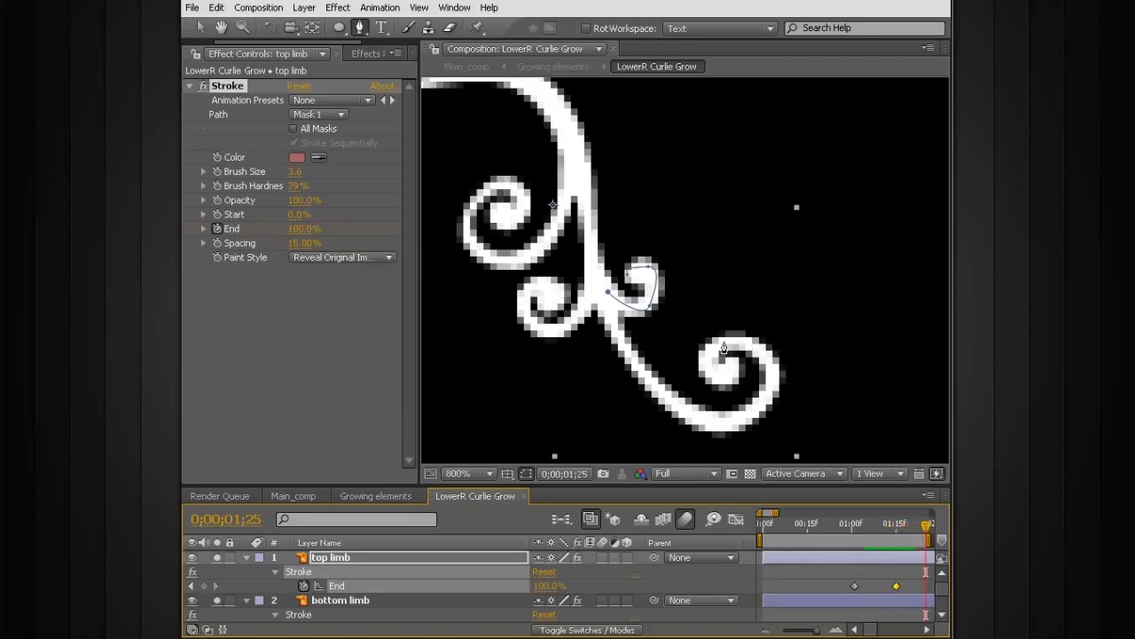
pyautogui.press(',')
pyautogui.press(',')
pyautogui.press(',')
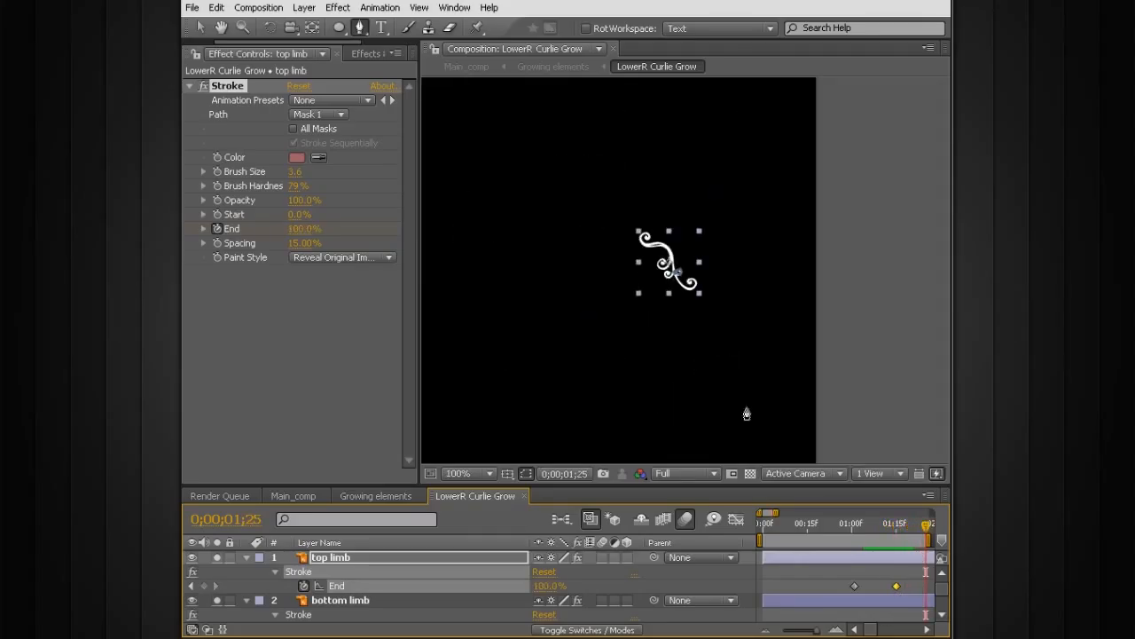
# Step: Toggle the top limb's Stroke effect repeatedly to compare the revealed curl with the original artwork
pyautogui.click(815, 578)
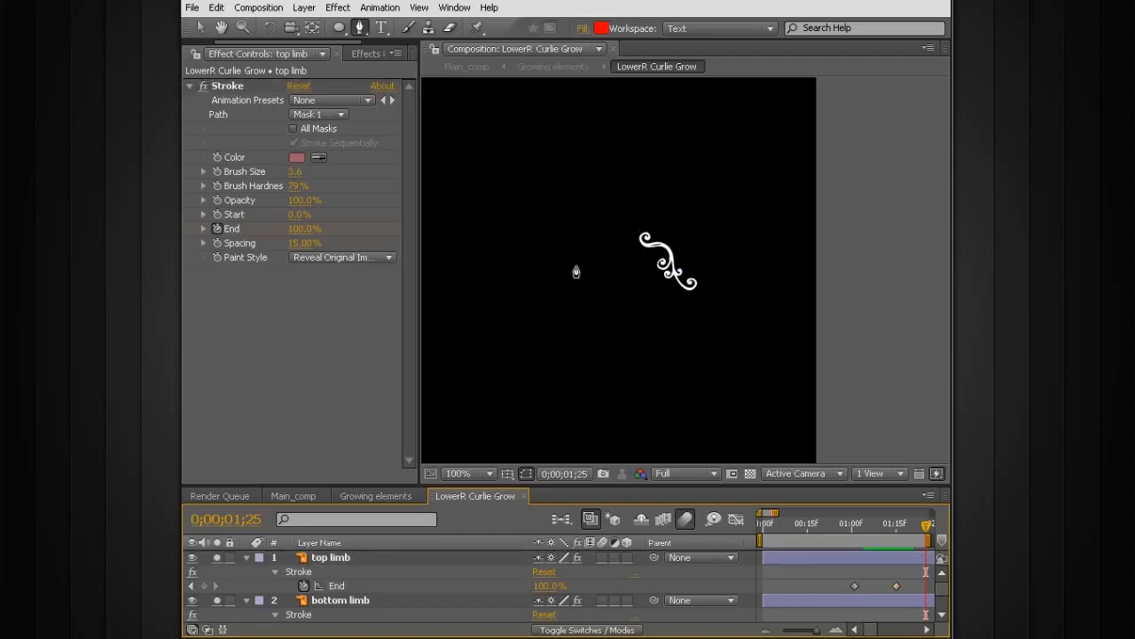
pyautogui.click(203, 87)
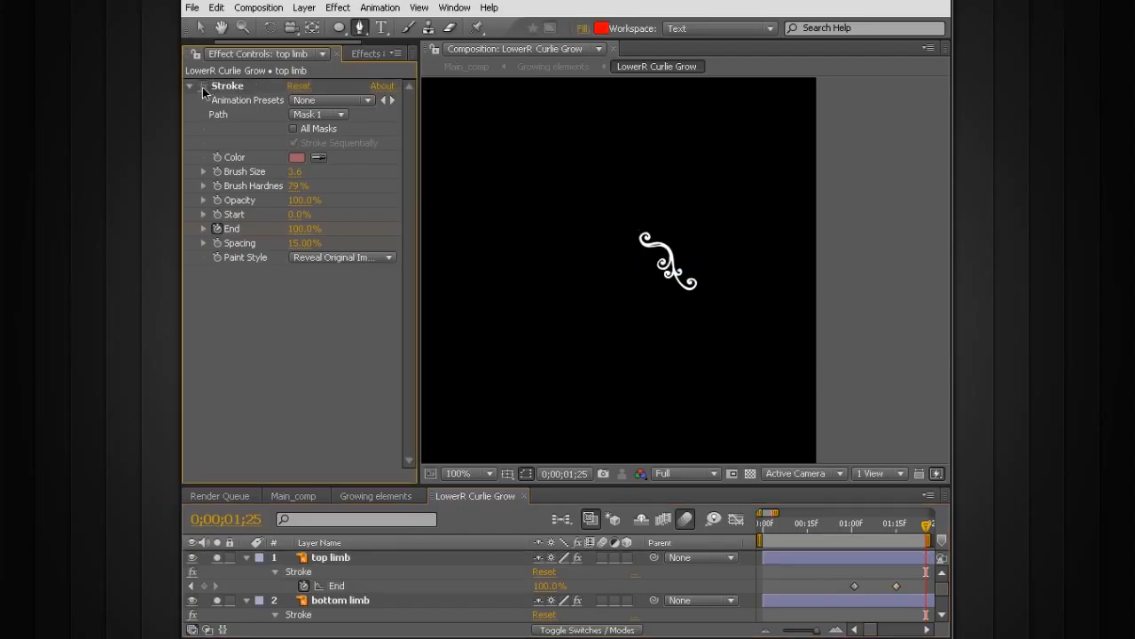
pyautogui.click(203, 87)
pyautogui.click(202, 87)
pyautogui.click(202, 87)
pyautogui.click(202, 87)
pyautogui.click(202, 87)
pyautogui.click(202, 87)
# Step: Play back the complete flourish growth animation
pyautogui.moveTo(929, 540); pyautogui.dragTo(895, 549)
pyautogui.press('-')
pyautogui.press('-')
pyautogui.press('-')
pyautogui.press('-')
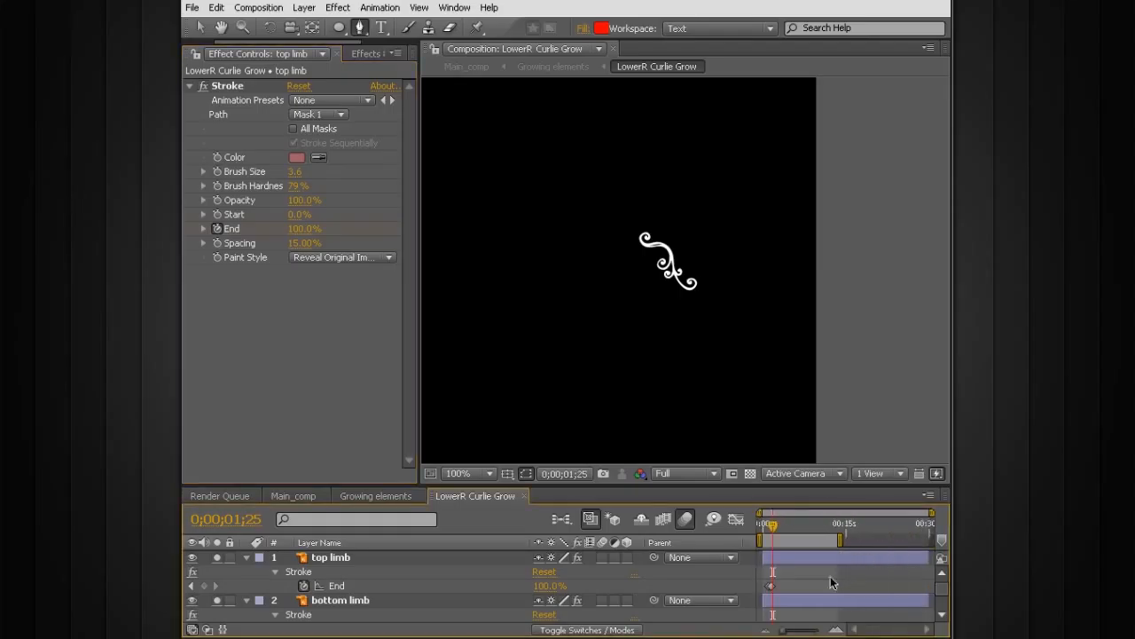
pyautogui.press('space')
# Step: Move main_limb's final Stroke End keyframe to 0;00;01;23 and the left limb's to 0;00;01;18
pyautogui.click(835, 630)
pyautogui.moveTo(870, 629); pyautogui.dragTo(832, 630)
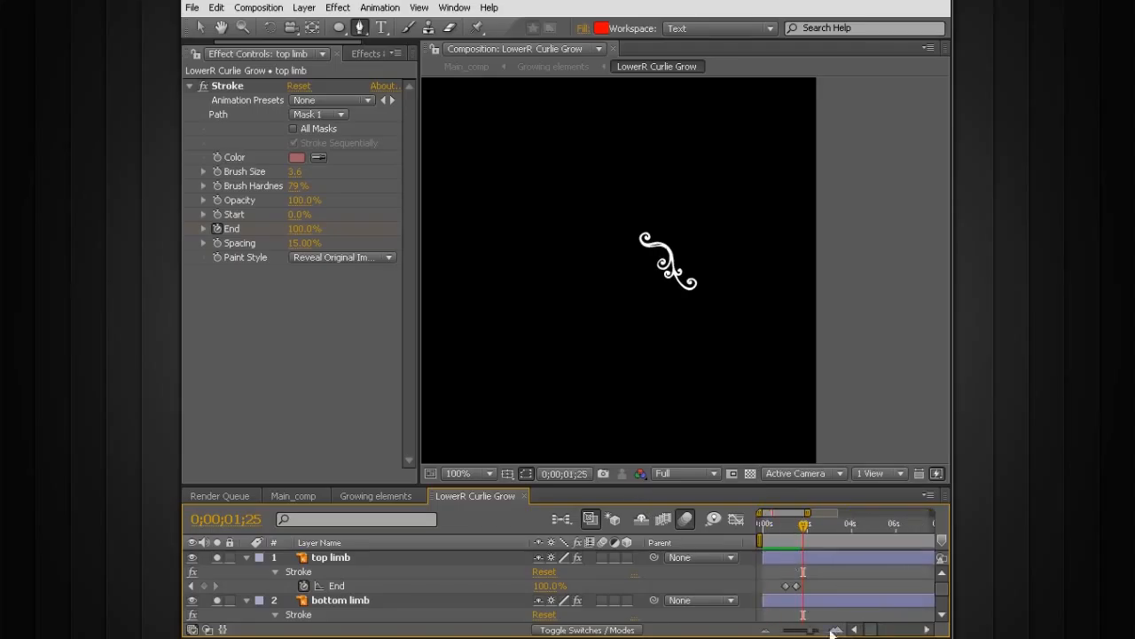
pyautogui.moveTo(792, 490); pyautogui.dragTo(792, 378)
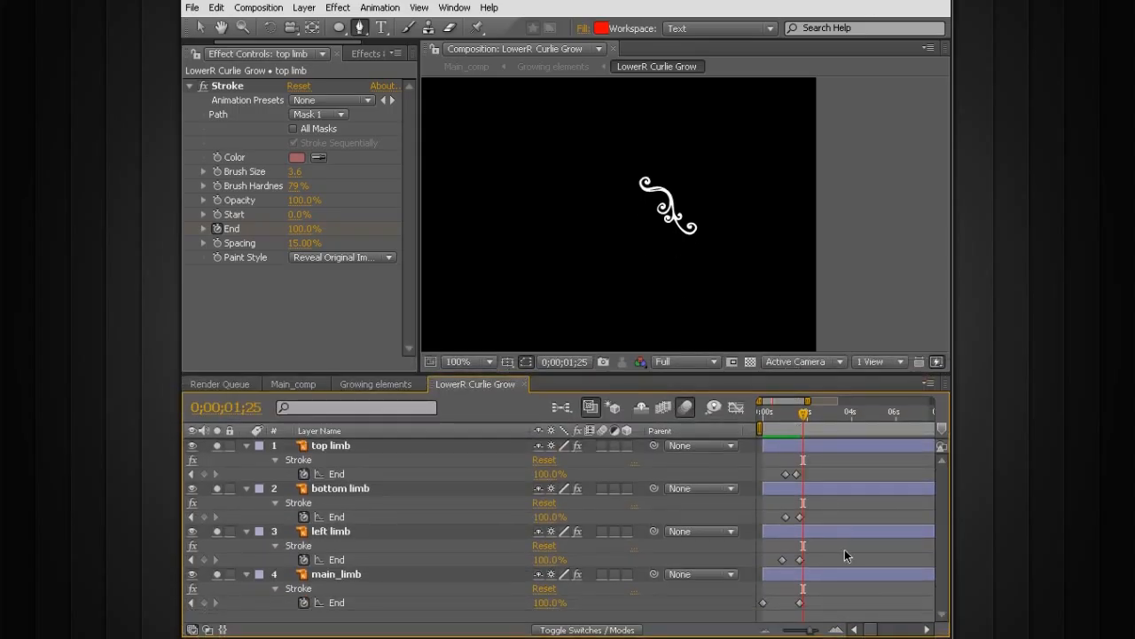
pyautogui.press('pageup')
pyautogui.press('pageup')
pyautogui.press('=')
pyautogui.press('=')
pyautogui.press('=')
pyautogui.moveTo(874, 628); pyautogui.dragTo(925, 630)
pyautogui.moveTo(877, 602); pyautogui.dragTo(894, 603)
pyautogui.moveTo(876, 560); pyautogui.dragTo(865, 561)
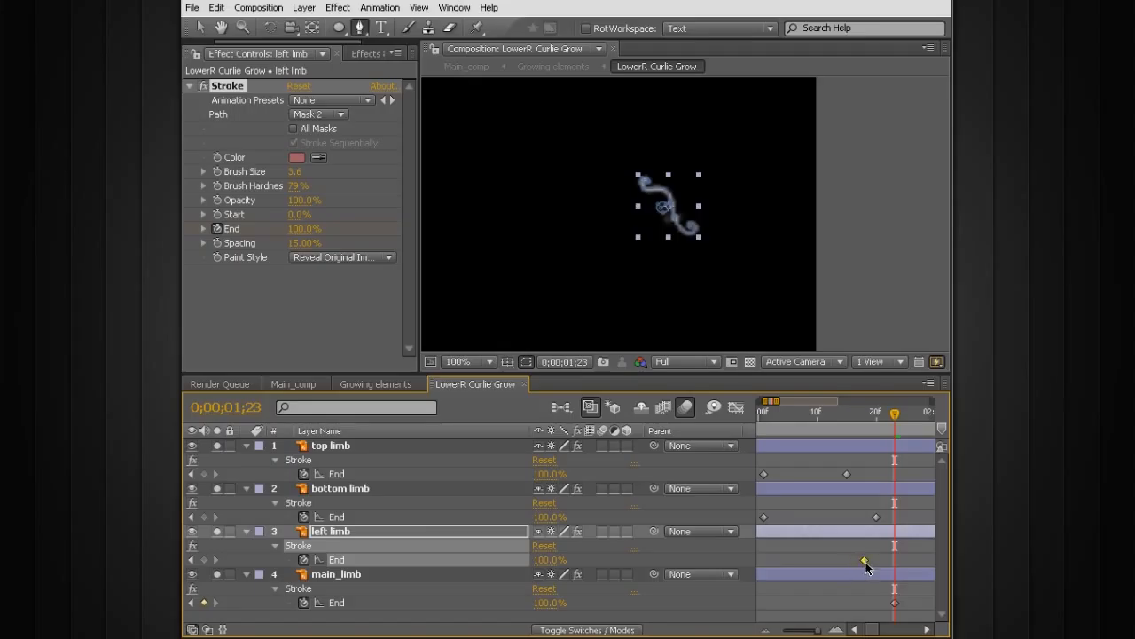
# Step: Move the bottom limb's final Stroke End keyframe one frame later, to 0;00;01;21
pyautogui.moveTo(878, 520); pyautogui.dragTo(884, 519)
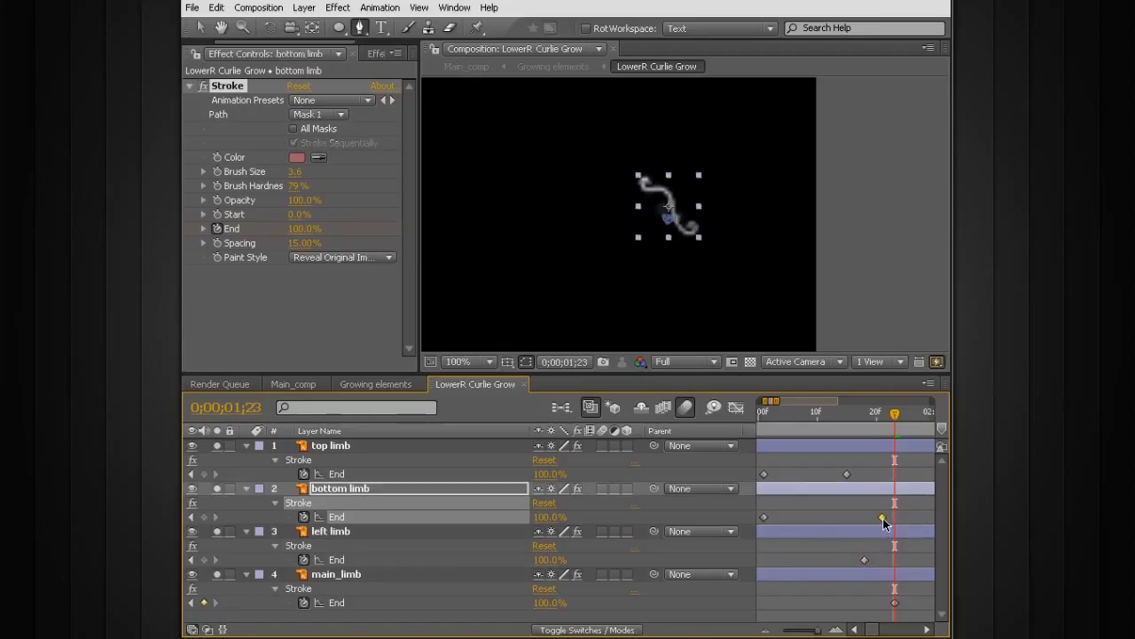
# Step: Step backward frame by frame from 0;00;01;23 to examine the retimed growth of all four limbs
pyautogui.press('pageup')
pyautogui.press('pageup')
pyautogui.press('pageup')
pyautogui.press('pageup')
pyautogui.press('pageup')
pyautogui.press('pageup')
pyautogui.press('pageup')
pyautogui.press('pageup')
pyautogui.press('pageup')
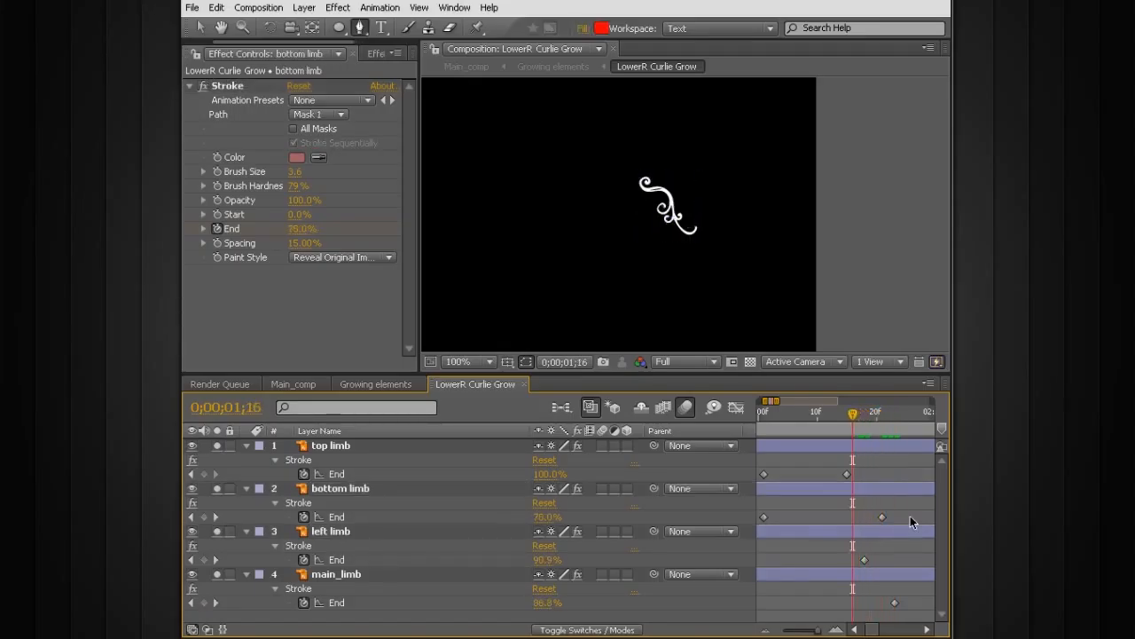
pyautogui.press('pageup')
pyautogui.press('pageup')
pyautogui.press('pageup')
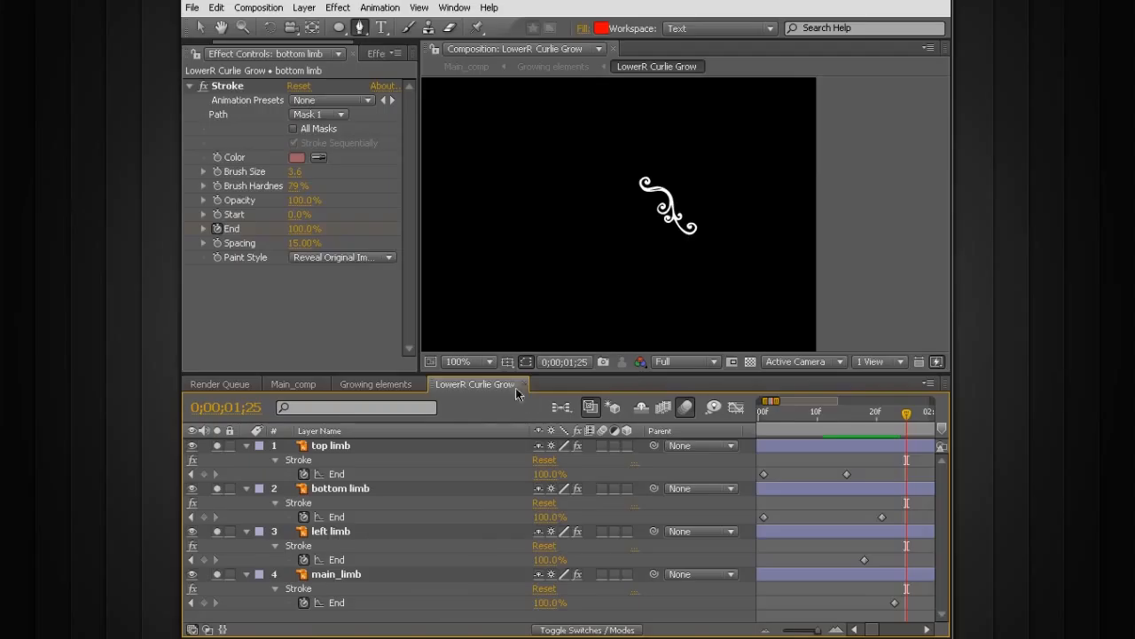
# Step: Close the LowerR Curlie Grow composition, then lock its layer in Growing elements and turn off its solo so all flourishes show
pyautogui.click(523, 385)
pyautogui.click(228, 502)
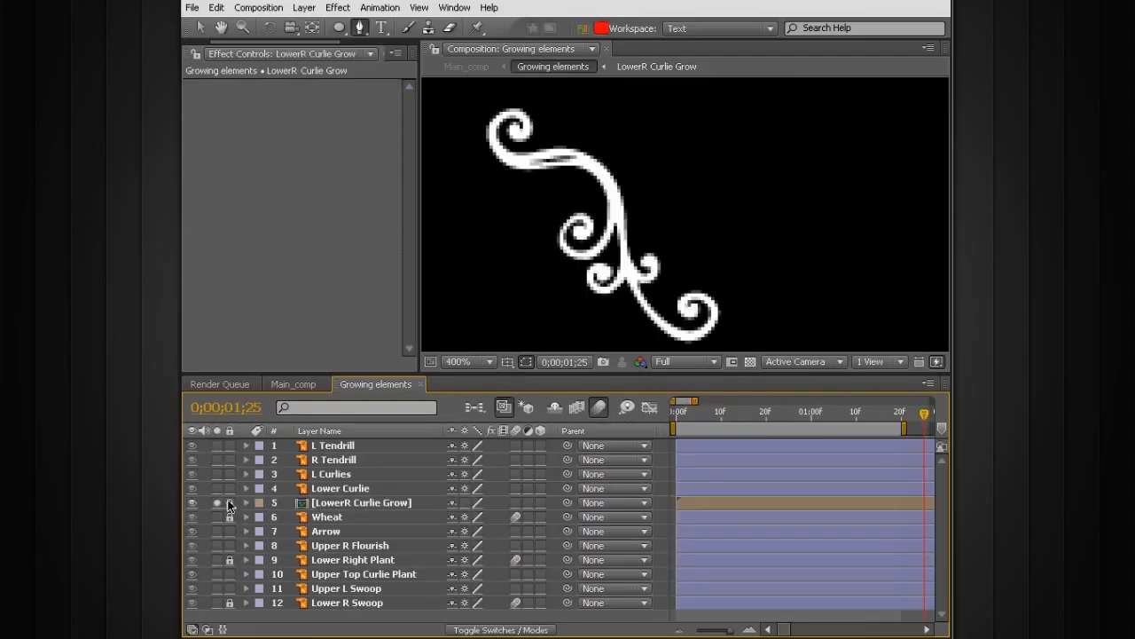
pyautogui.click(221, 502)
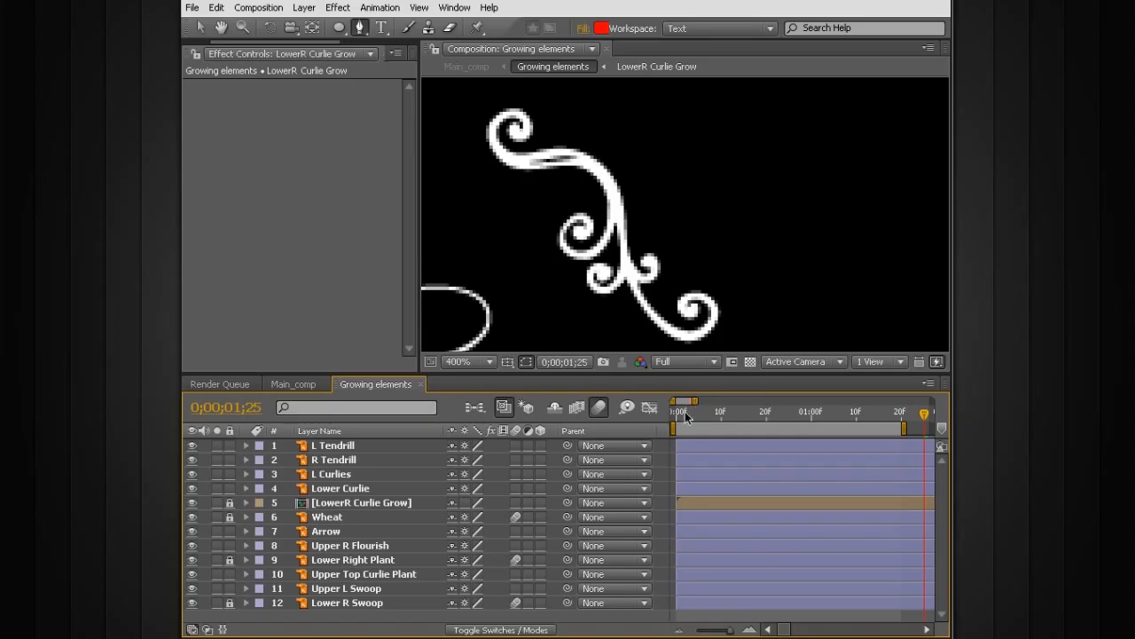
pyautogui.scroll(-4, 636, 239)
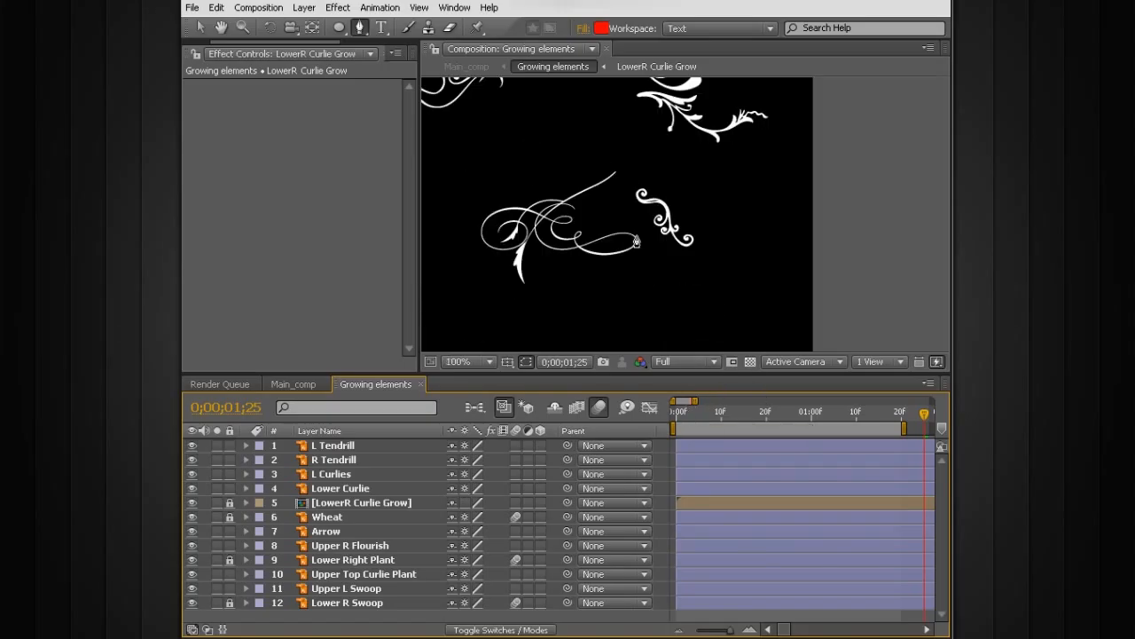